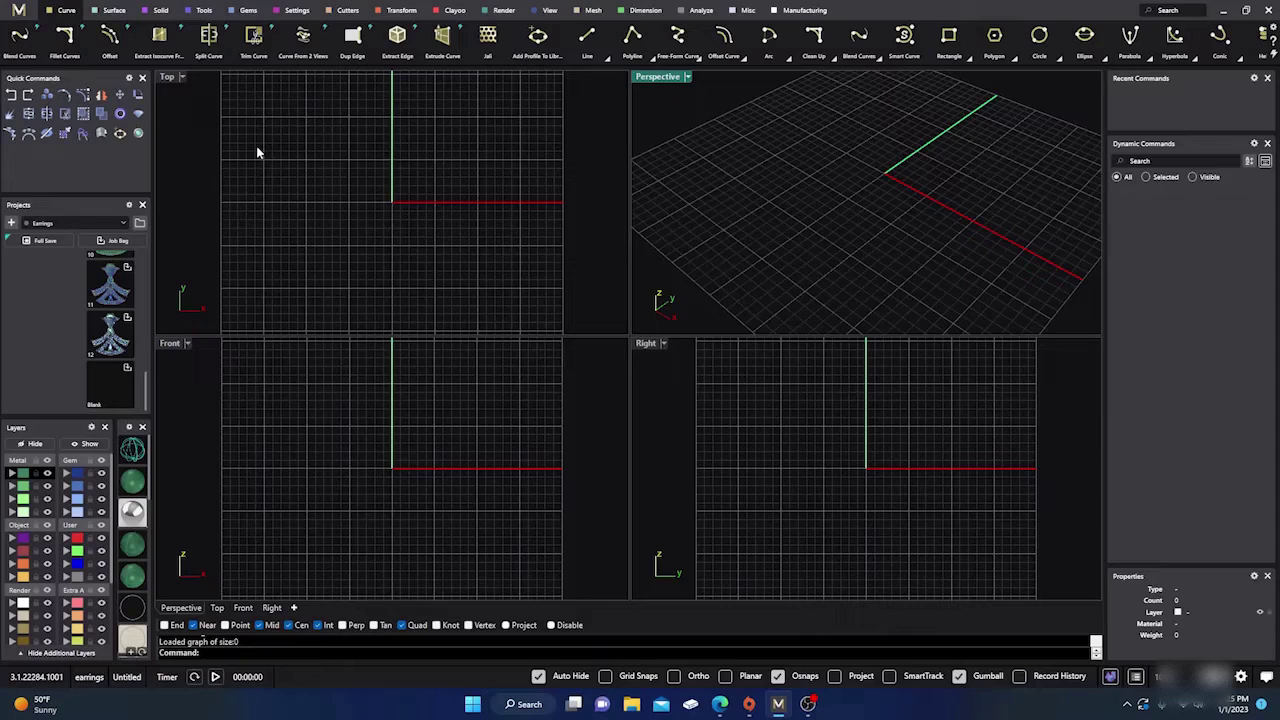
- Bring up the Surface creation tools
{"action": "left_click", "coordinate": [111, 11]}
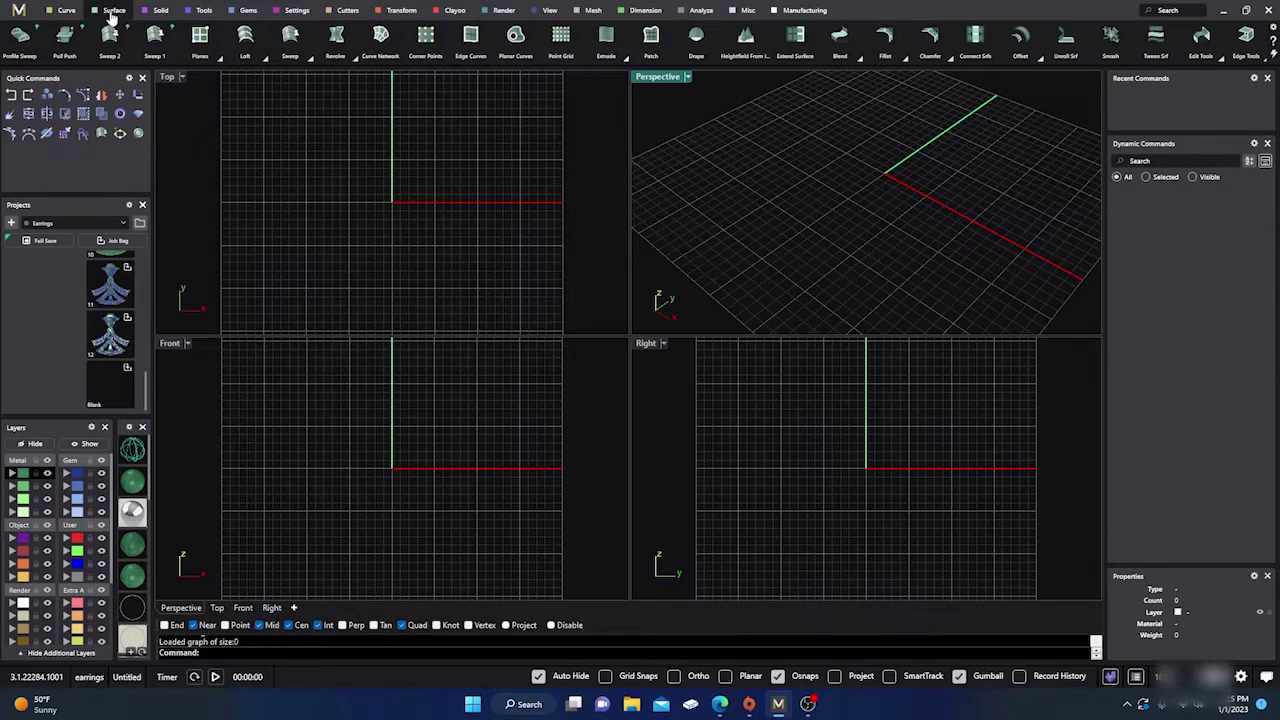
- Finish the rectangular plane in Top view and attempt a Jali on it with pattern 173.pat
{"action": "left_click", "coordinate": [200, 42]}
{"action": "left_click", "coordinate": [282, 154]}
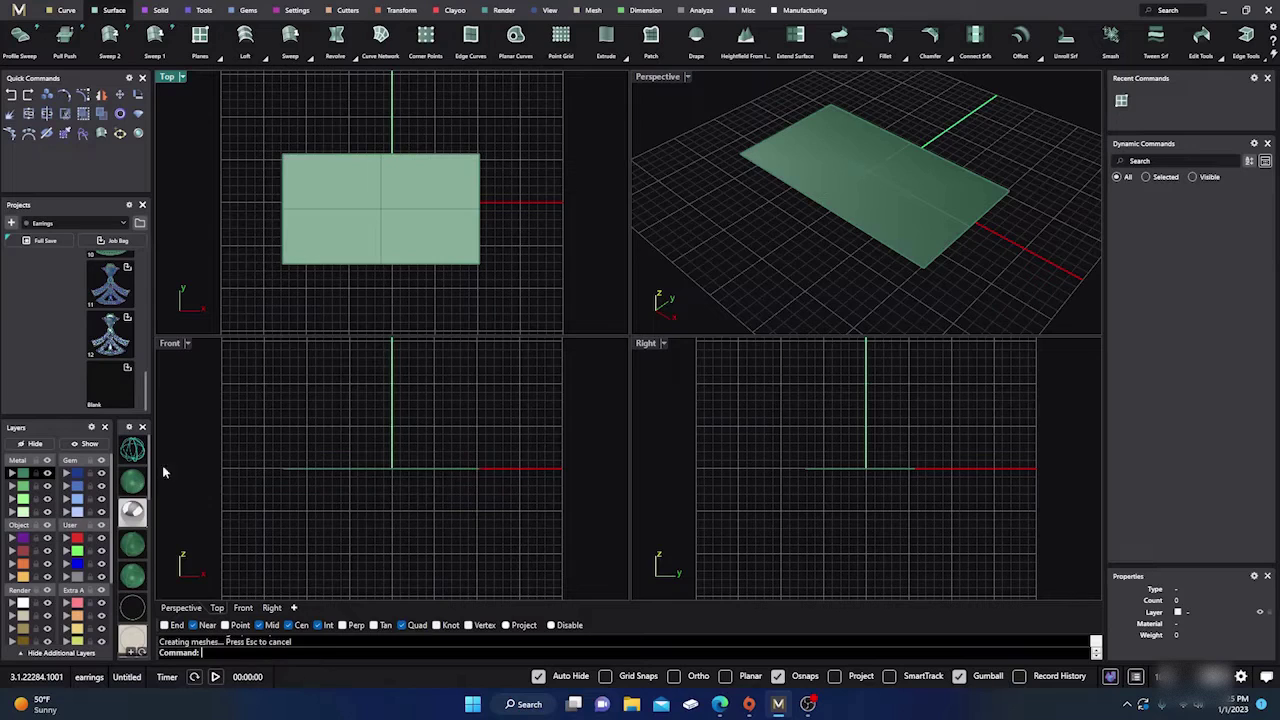
{"action": "left_click", "coordinate": [64, 11]}
{"action": "left_click", "coordinate": [488, 40]}
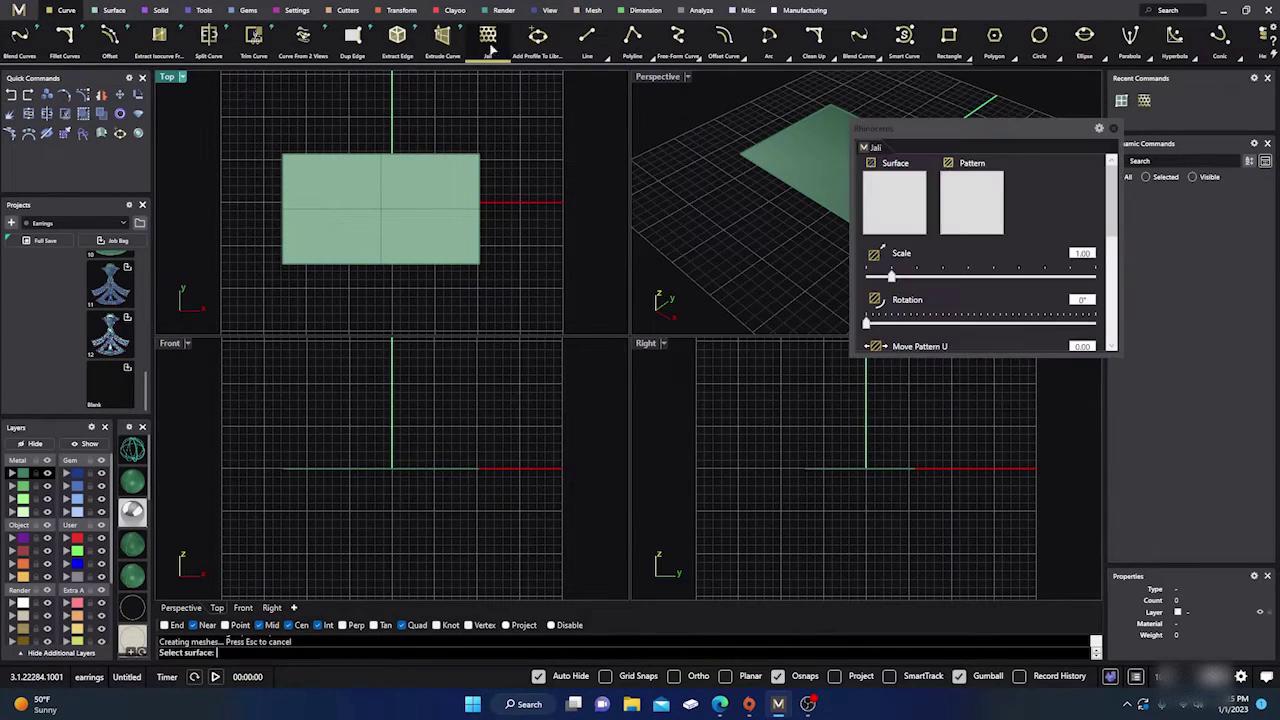
{"action": "left_click", "coordinate": [448, 209]}
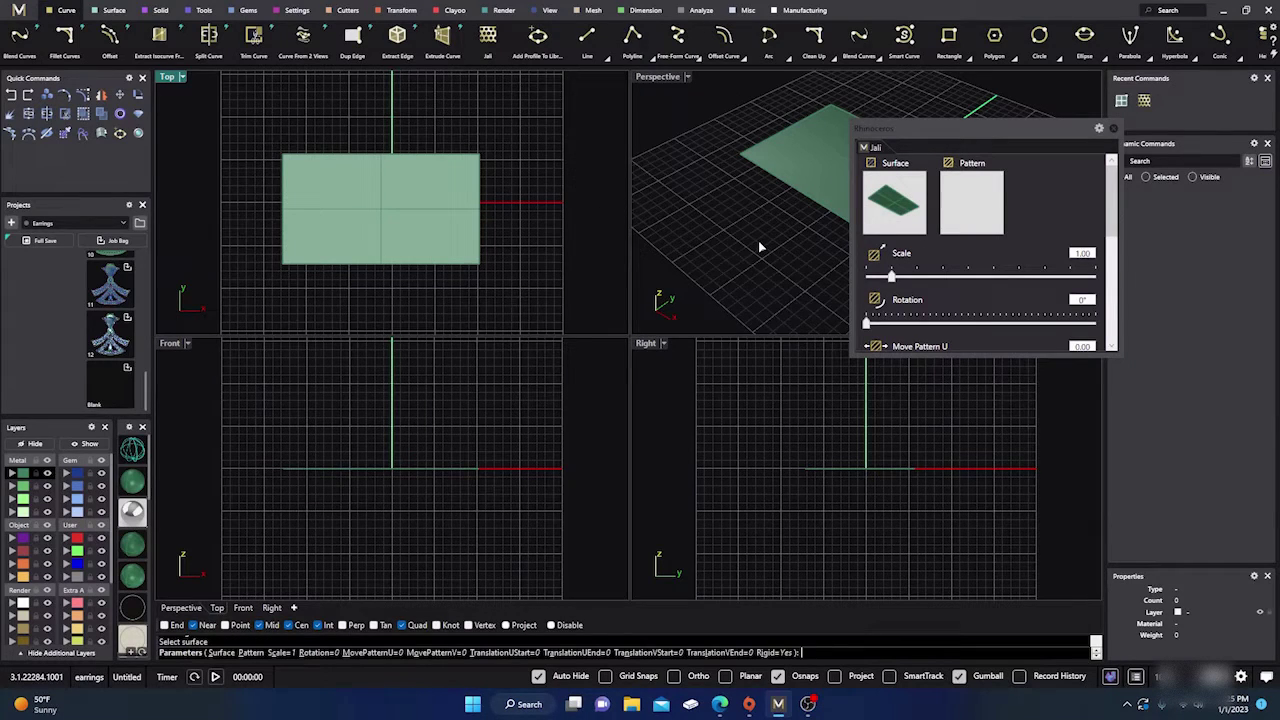
{"action": "left_click", "coordinate": [971, 202]}
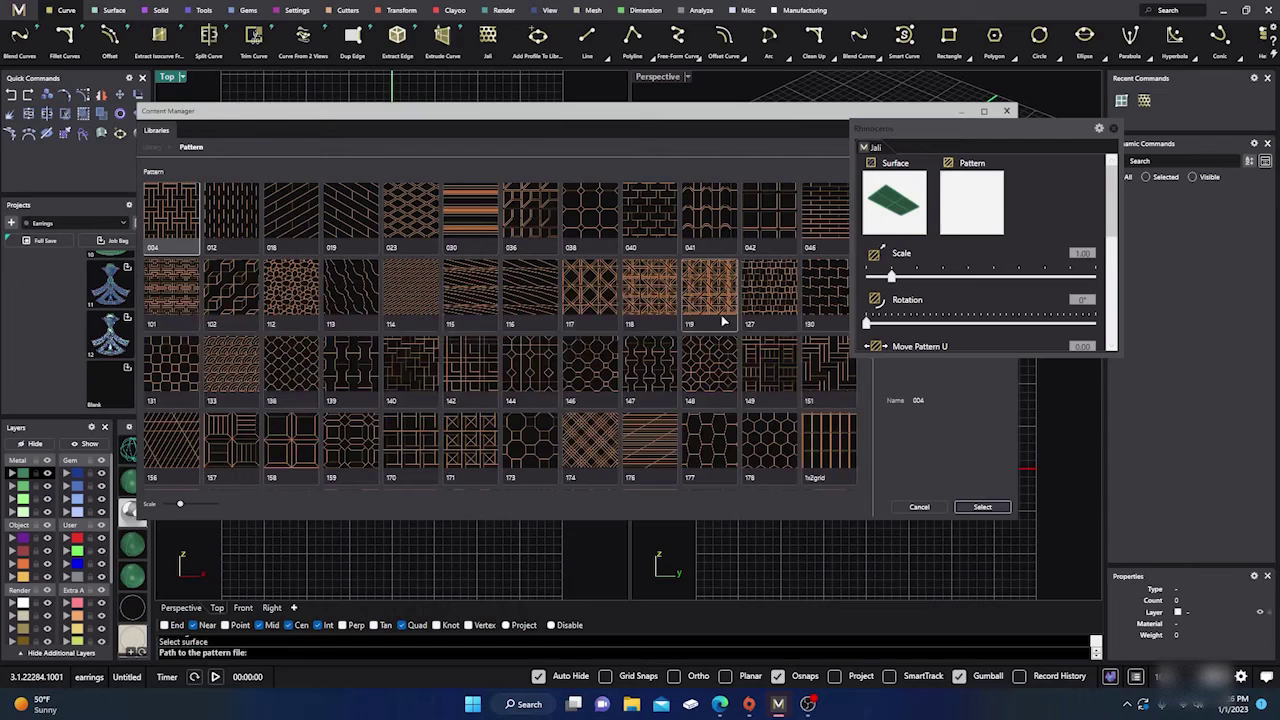
{"action": "left_click", "coordinate": [540, 440]}
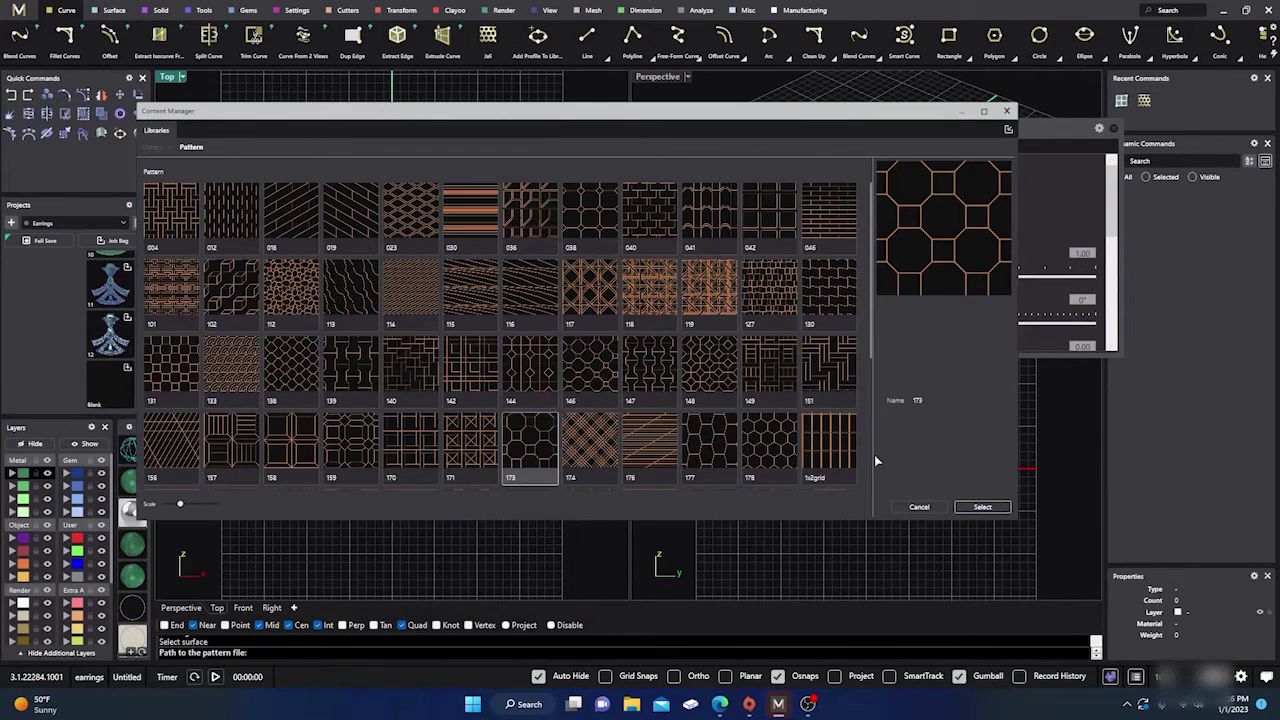
{"action": "left_click", "coordinate": [984, 511]}
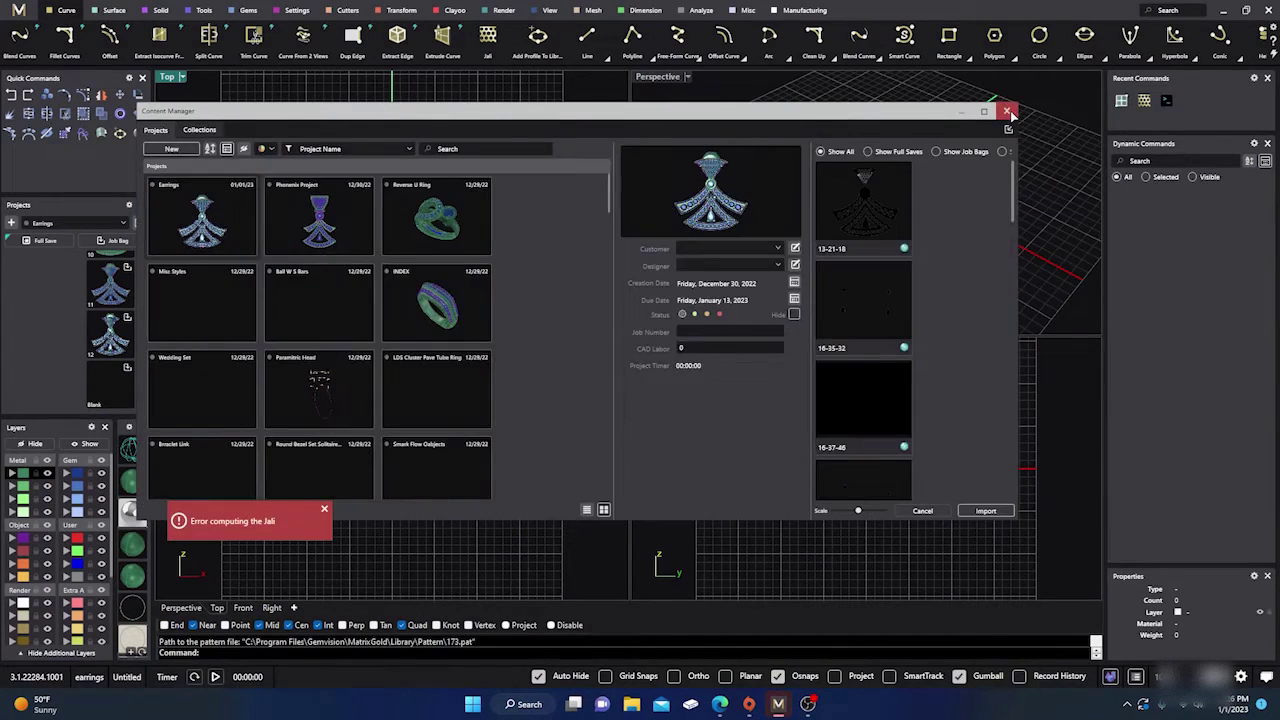
{"action": "left_click", "coordinate": [1007, 111]}
- Drag the plane upward along the Y axis with the gumball, then deselect it
{"action": "left_click", "coordinate": [752, 252]}
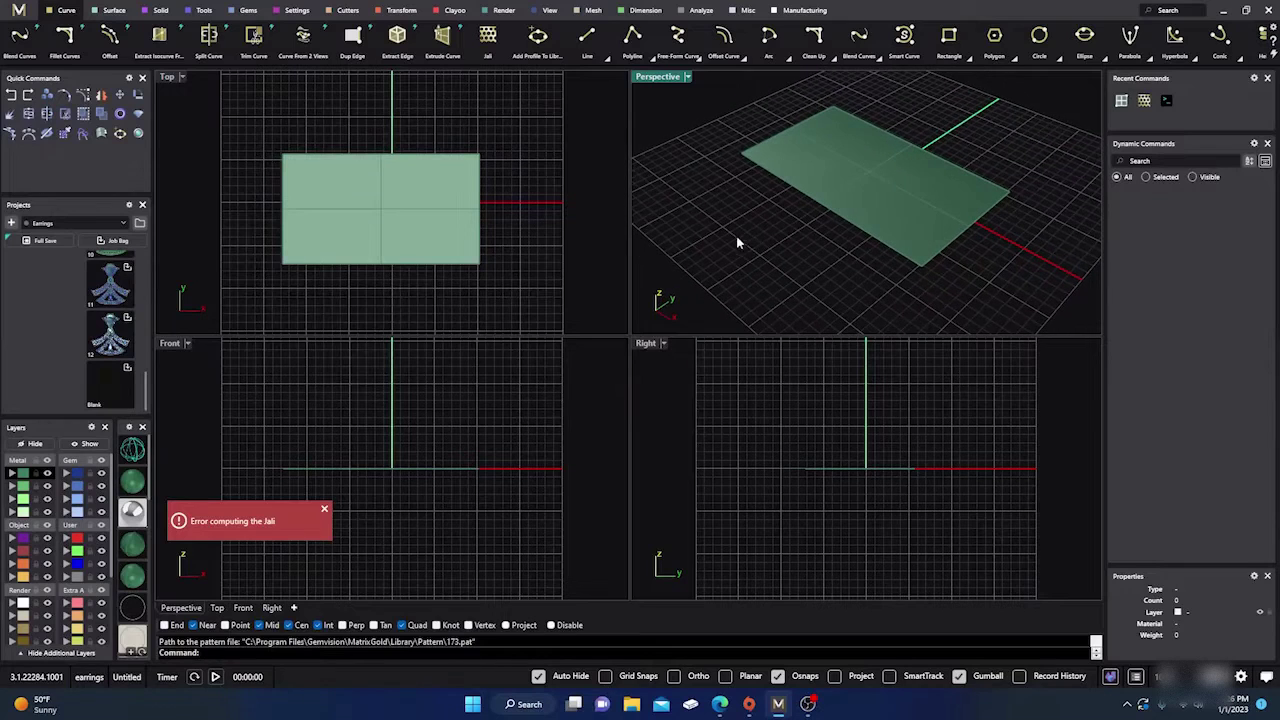
{"action": "left_click", "coordinate": [520, 272]}
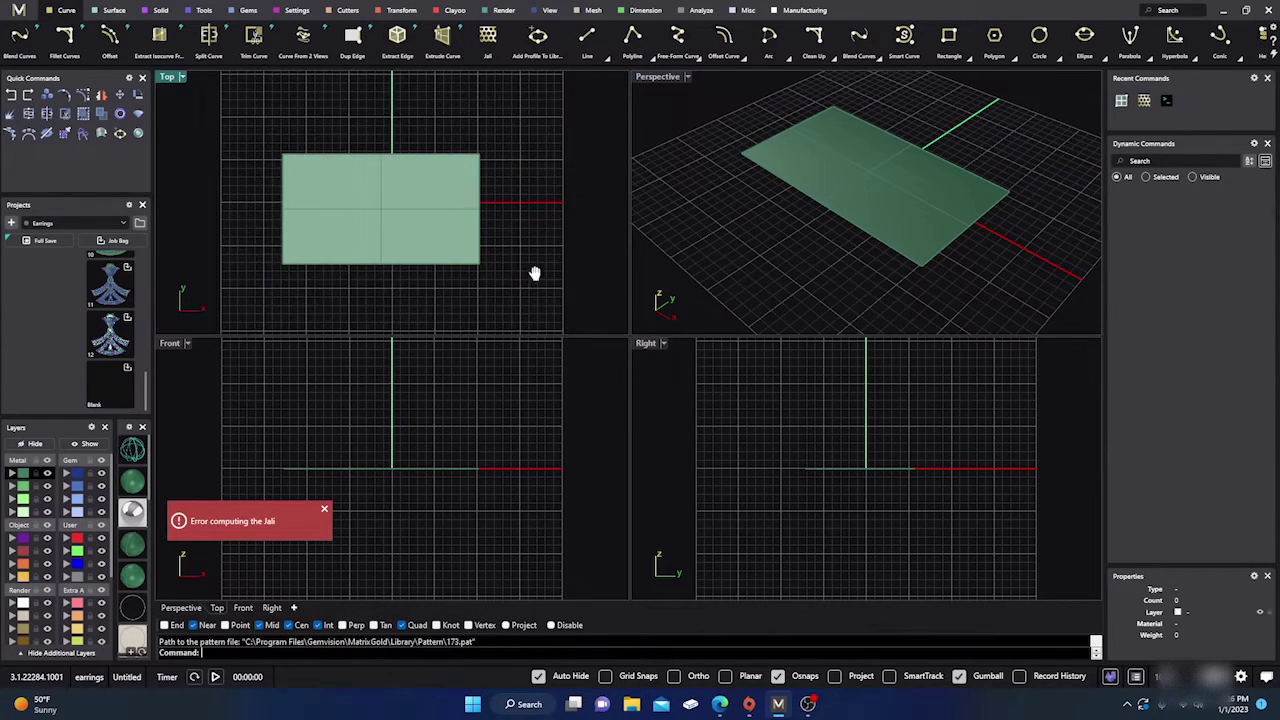
{"action": "right_click_drag", "start_coordinate": [534, 271], "coordinate": [526, 263]}
{"action": "mouse_move", "coordinate": [812, 190]}
{"action": "right_mouse_down"}
{"action": "mouse_move", "coordinate": [766, 223]}
{"action": "mouse_move", "coordinate": [777, 237]}
{"action": "mouse_move", "coordinate": [855, 163]}
{"action": "mouse_move", "coordinate": [830, 172]}
{"action": "right_mouse_up"}
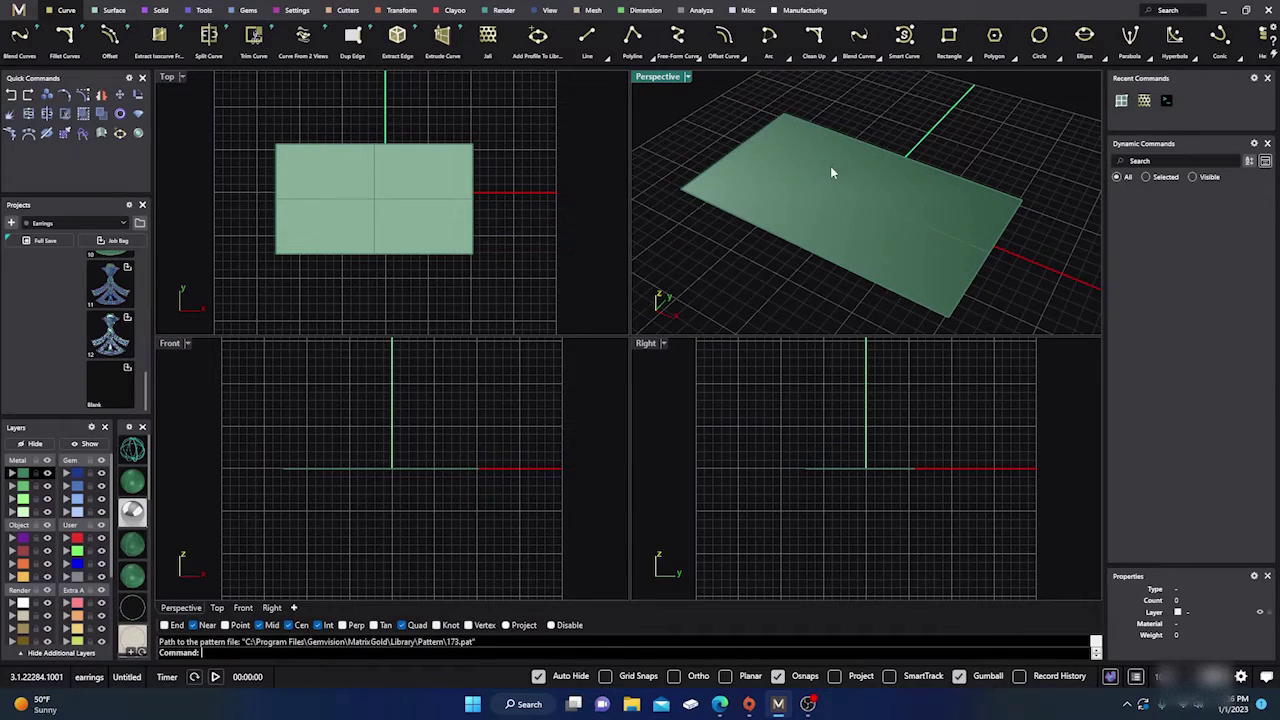
{"action": "left_click", "coordinate": [452, 232]}
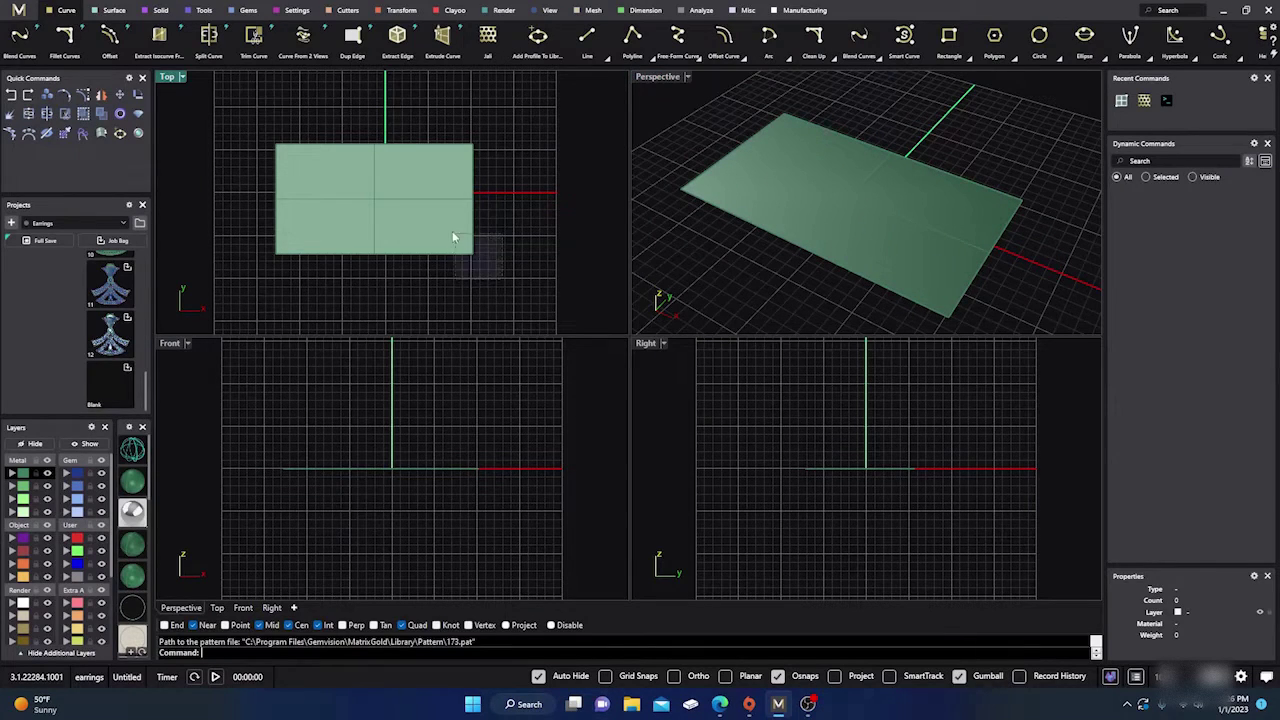
{"action": "scroll", "coordinate": [451, 287], "scroll_direction": "down", "scroll_amount": 3}
{"action": "scroll", "coordinate": [455, 410], "scroll_direction": "down", "scroll_amount": 3}
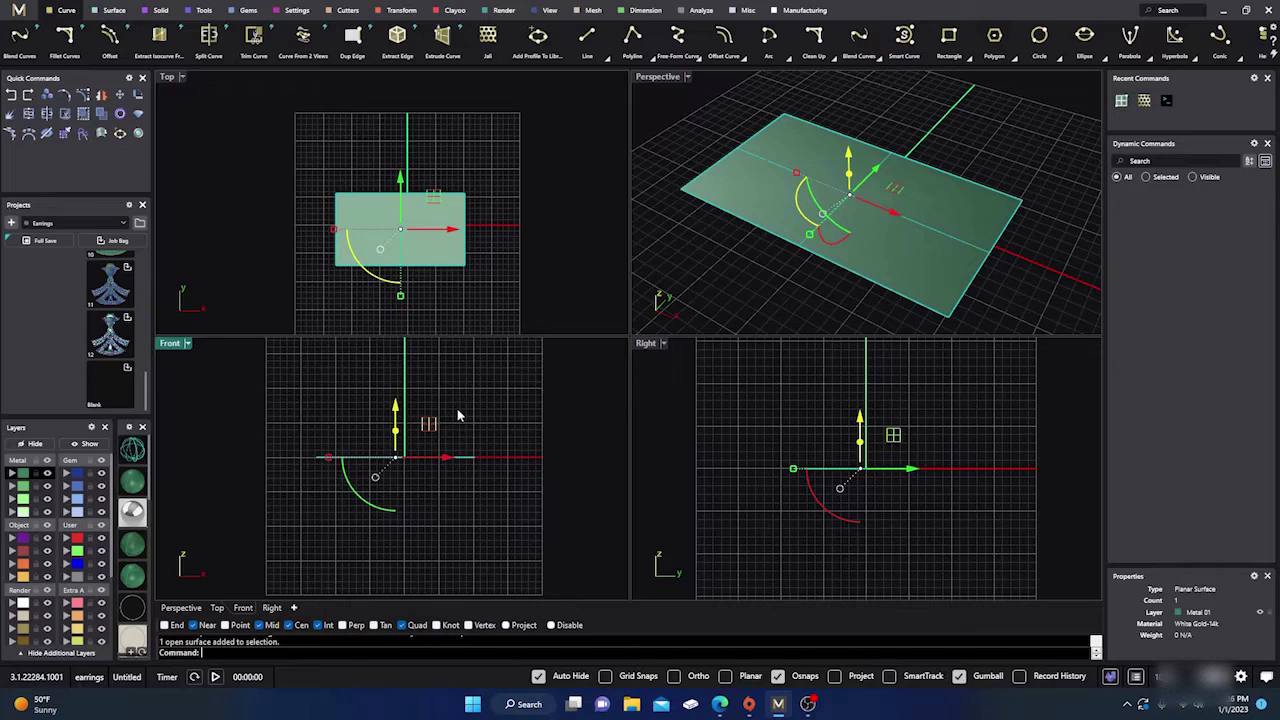
{"action": "right_click_drag", "start_coordinate": [486, 263], "coordinate": [398, 210]}
{"action": "left_click_drag", "start_coordinate": [398, 210], "coordinate": [429, 92]}
{"action": "left_click", "coordinate": [528, 194]}
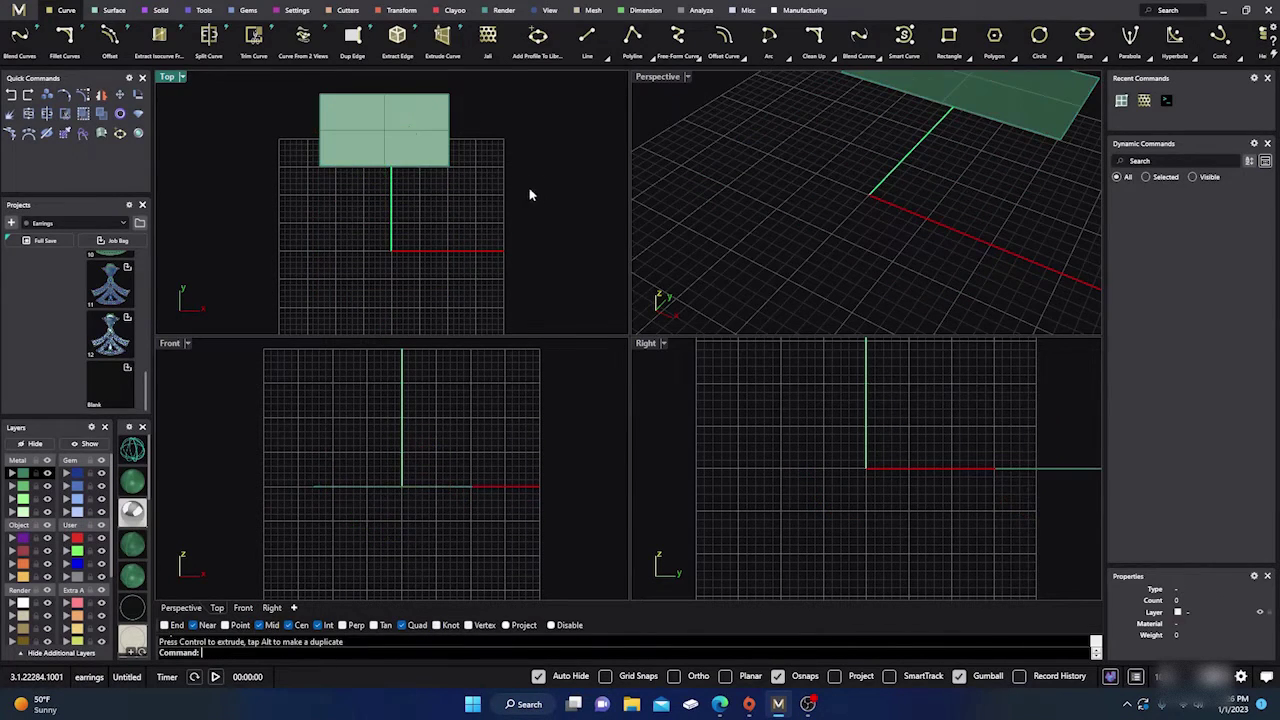
- Create a finger-size ring rail circle and place an oval profile on it
{"action": "left_click", "coordinate": [205, 12]}
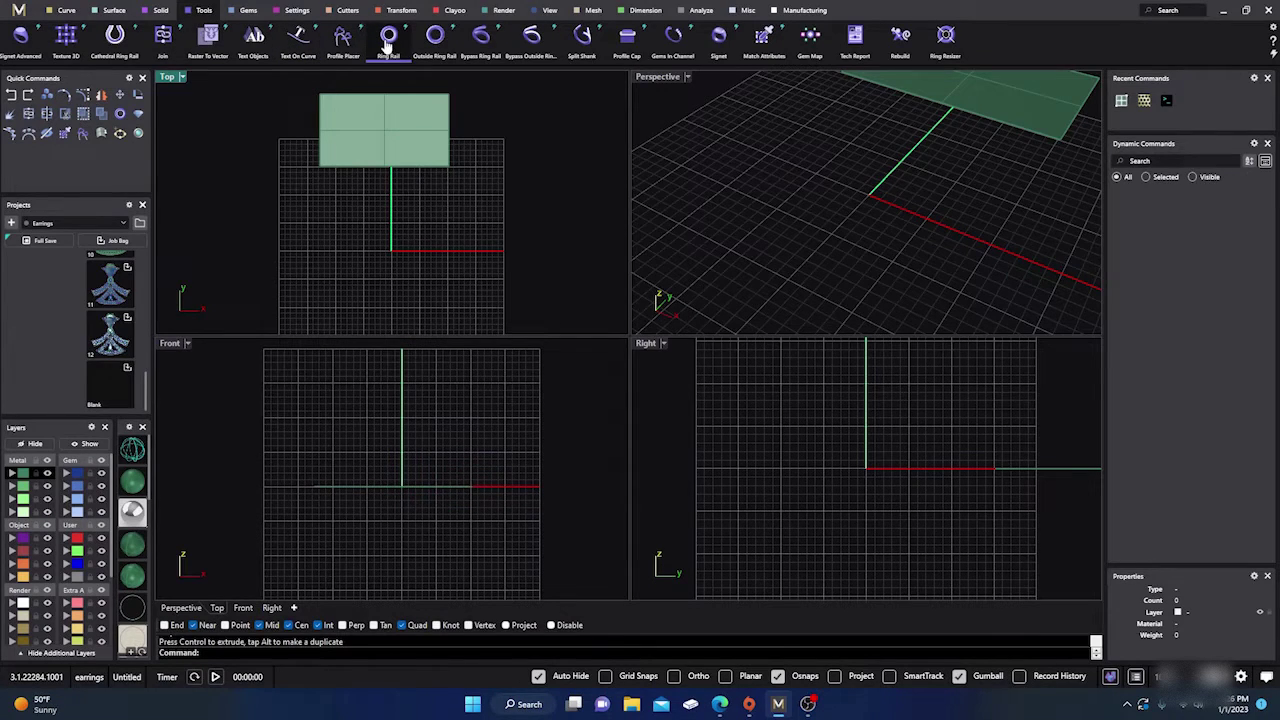
{"action": "left_click", "coordinate": [388, 38]}
{"action": "key", "text": "Return"}
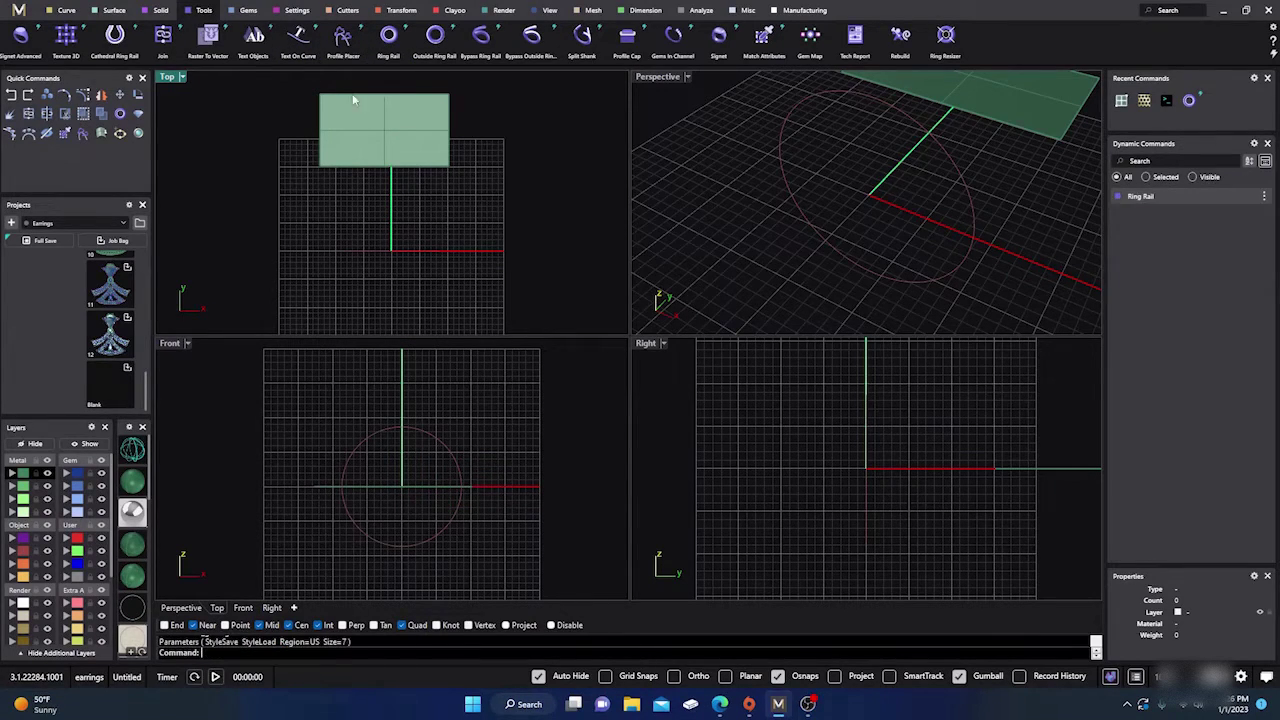
{"action": "left_click", "coordinate": [428, 434]}
{"action": "left_click", "coordinate": [428, 434]}
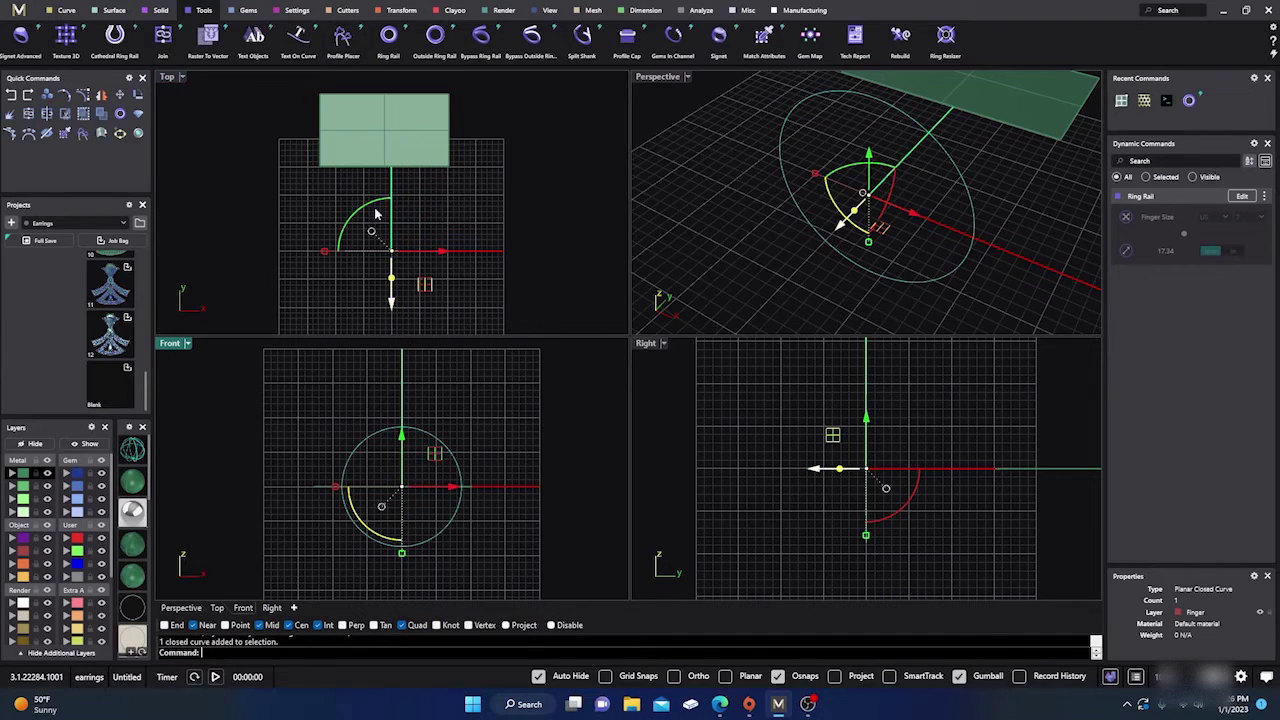
{"action": "left_click", "coordinate": [342, 38]}
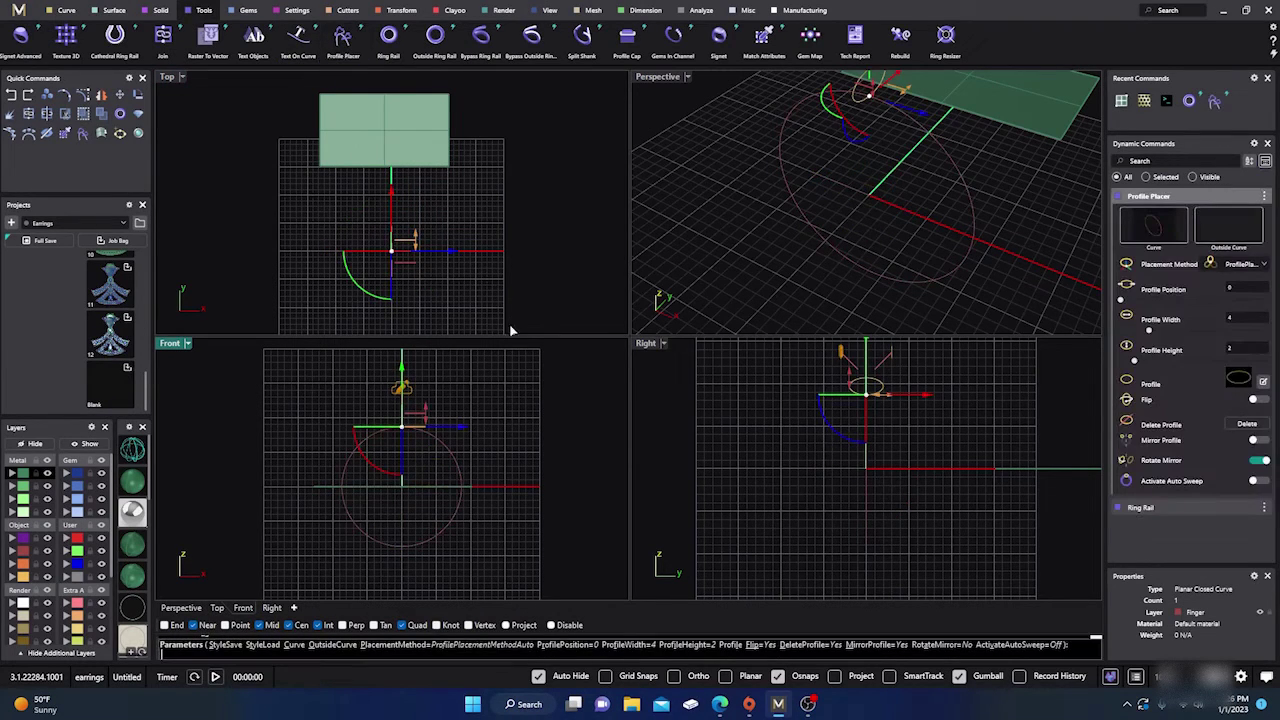
{"action": "right_click", "coordinate": [690, 239]}
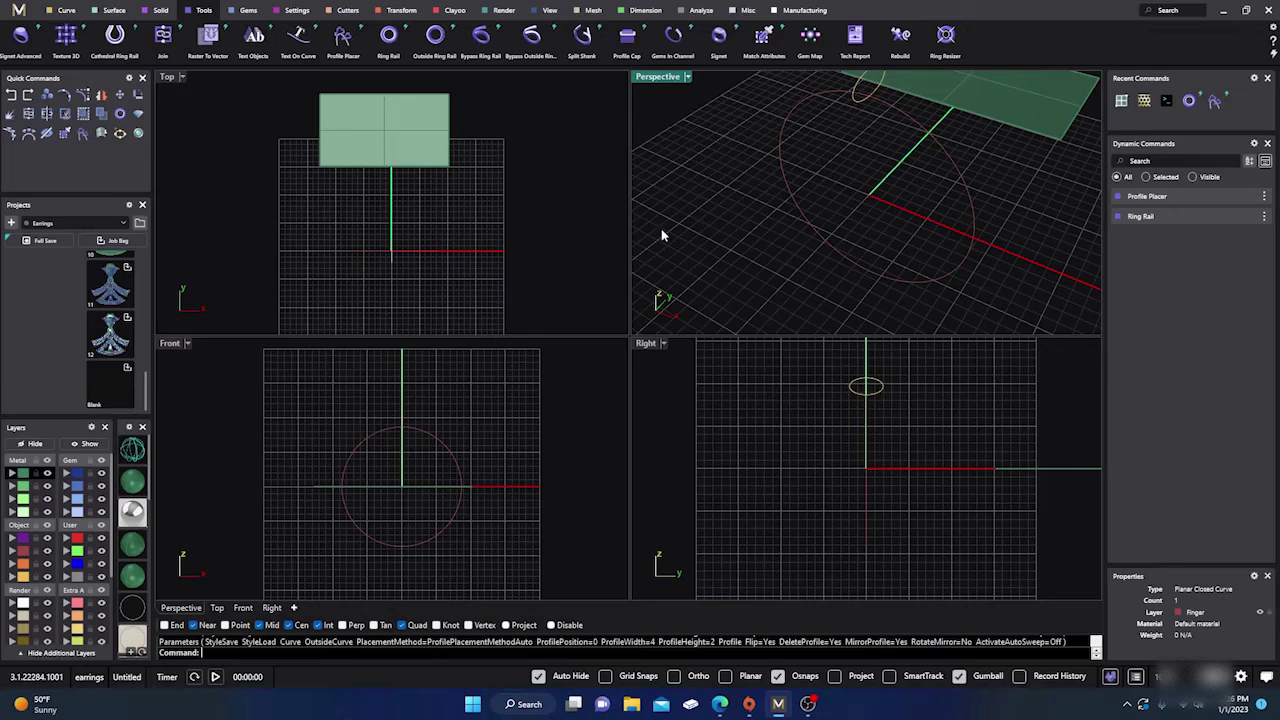
- Sweep the oval profile along the ring rail circle with Sweep 1 to form the band
{"action": "left_click", "coordinate": [114, 10]}
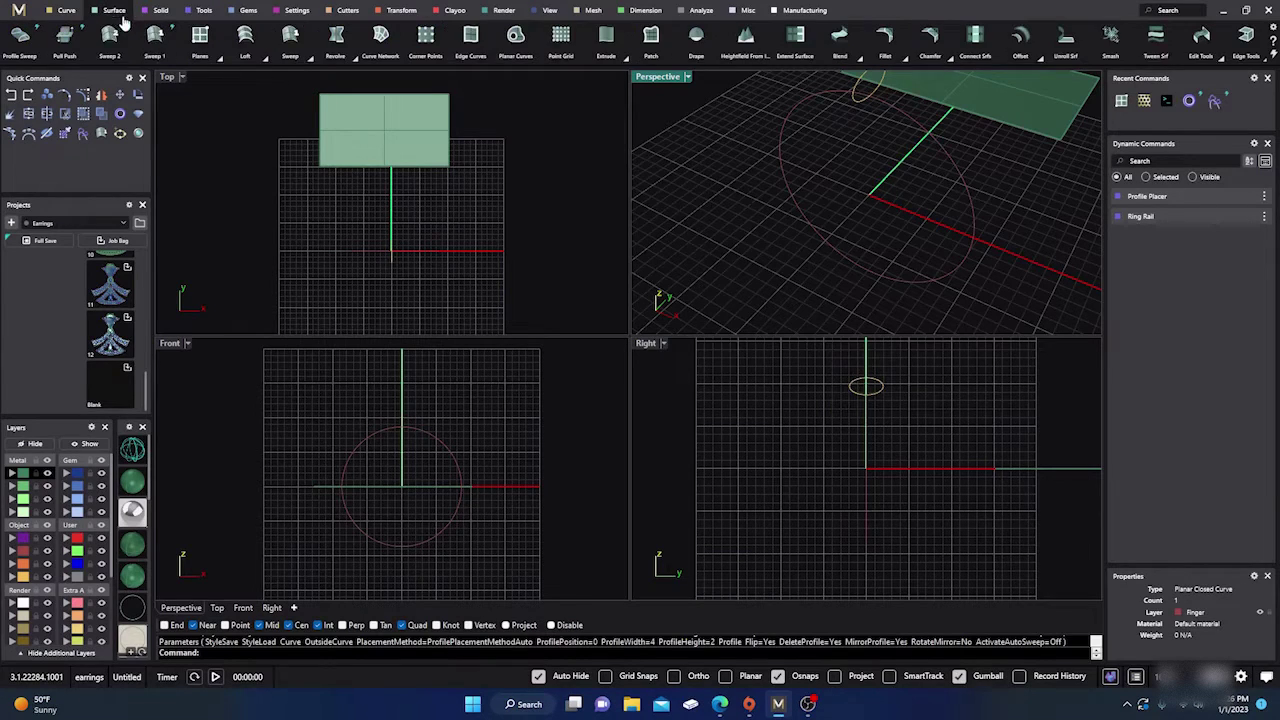
{"action": "left_click", "coordinate": [154, 38]}
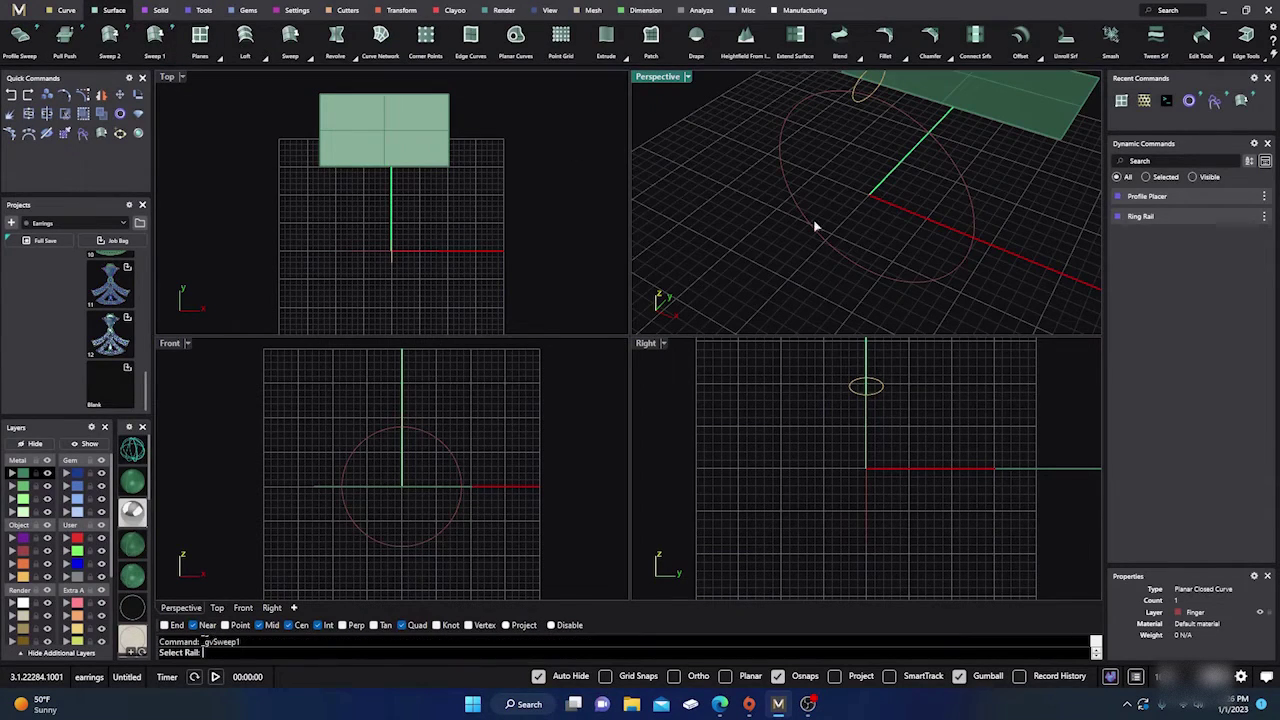
{"action": "left_click", "coordinate": [969, 208]}
{"action": "left_click", "coordinate": [852, 102]}
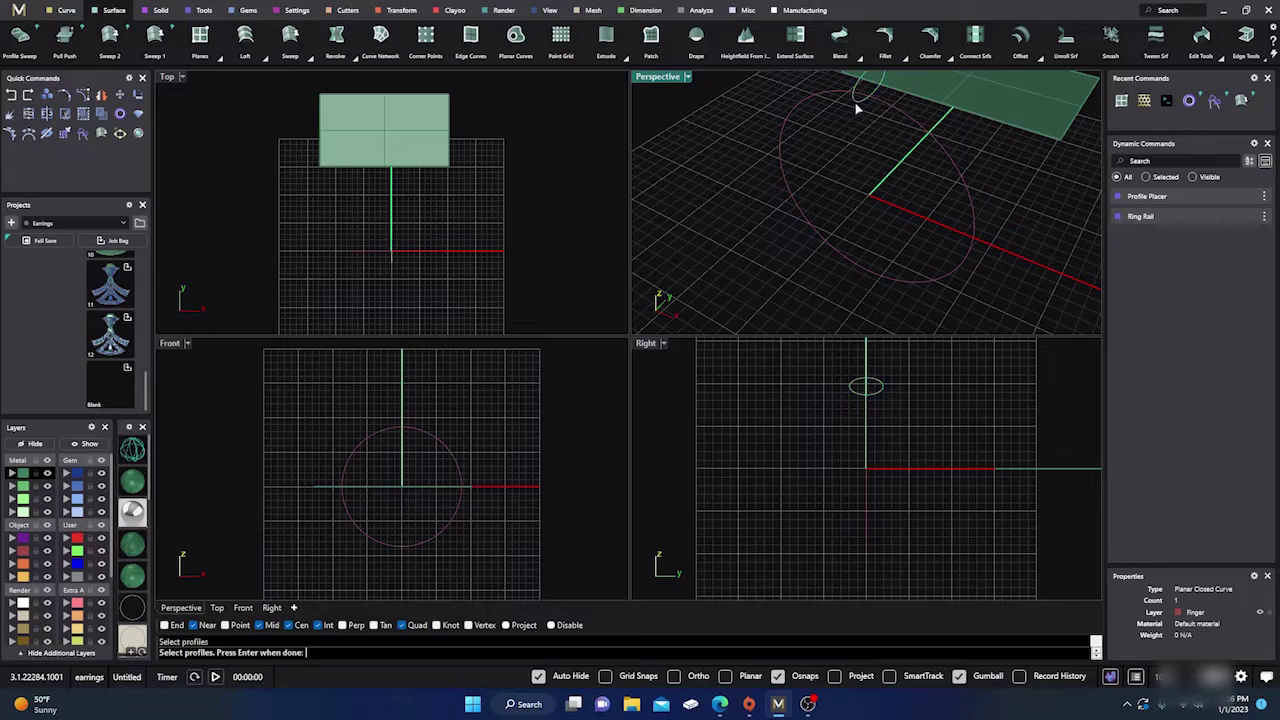
{"action": "key", "text": "Return"}
{"action": "key", "text": "Return"}
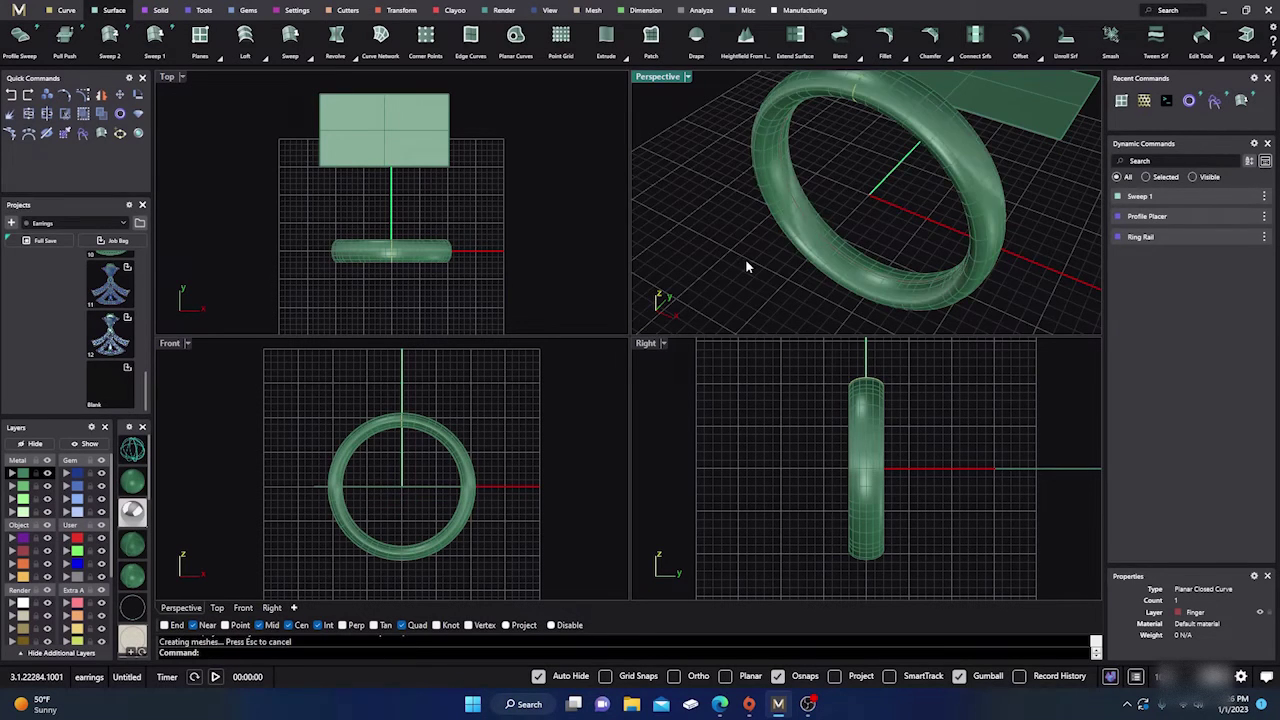
- Maximize the Perspective view and zoom and orbit in on the ring band and plane
{"action": "scroll", "coordinate": [745, 267], "scroll_direction": "down", "scroll_amount": 5}
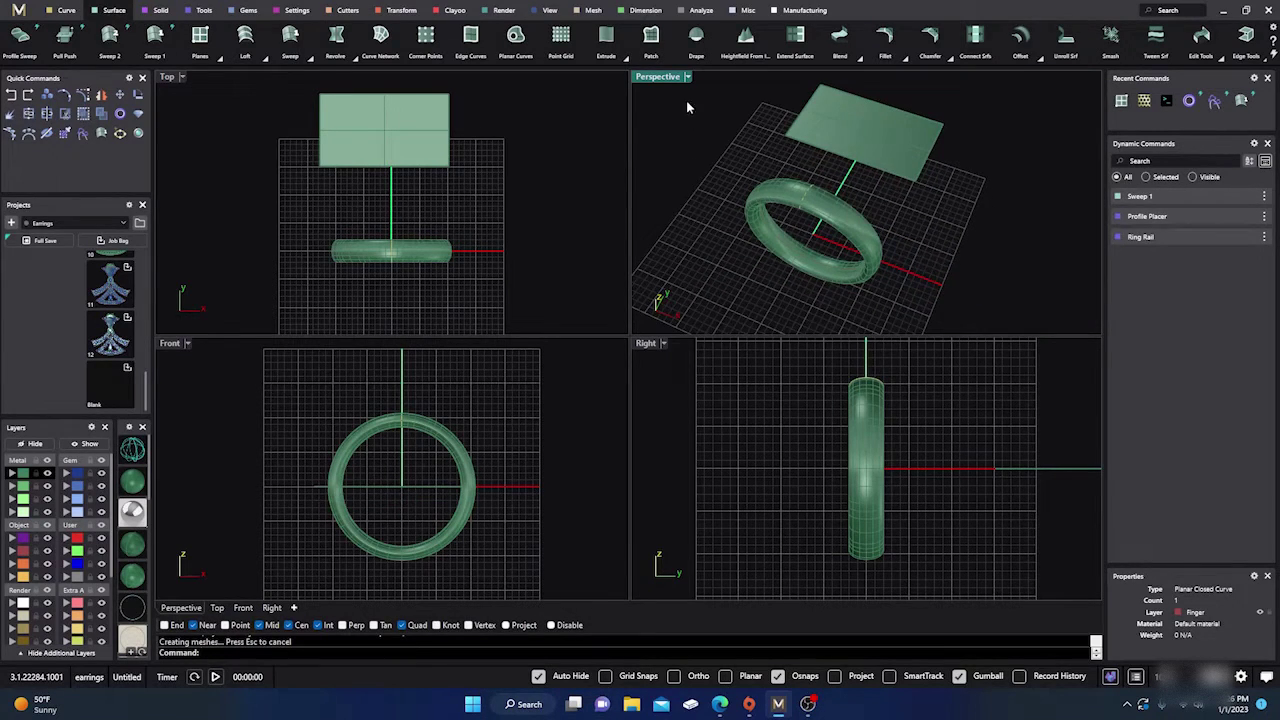
{"action": "double_click", "coordinate": [660, 79]}
{"action": "scroll", "coordinate": [620, 177], "scroll_direction": "down", "scroll_amount": 4}
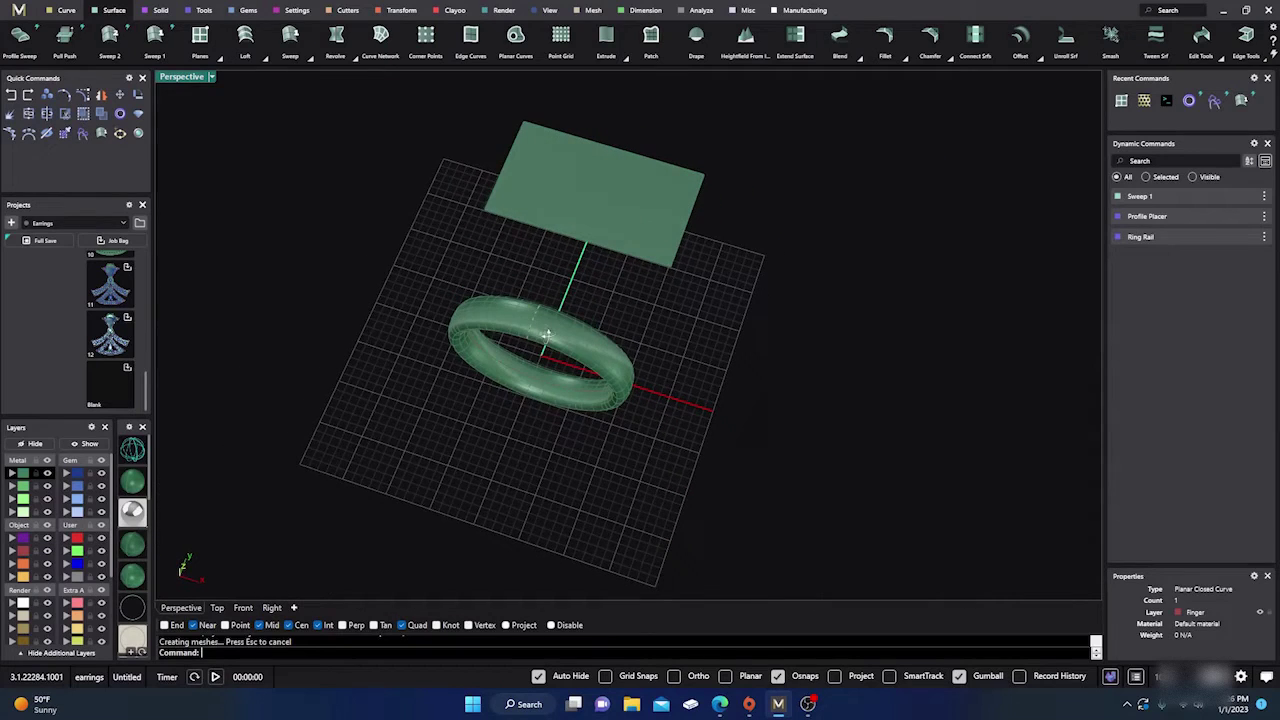
{"action": "right_click_drag", "start_coordinate": [571, 418], "coordinate": [566, 196]}
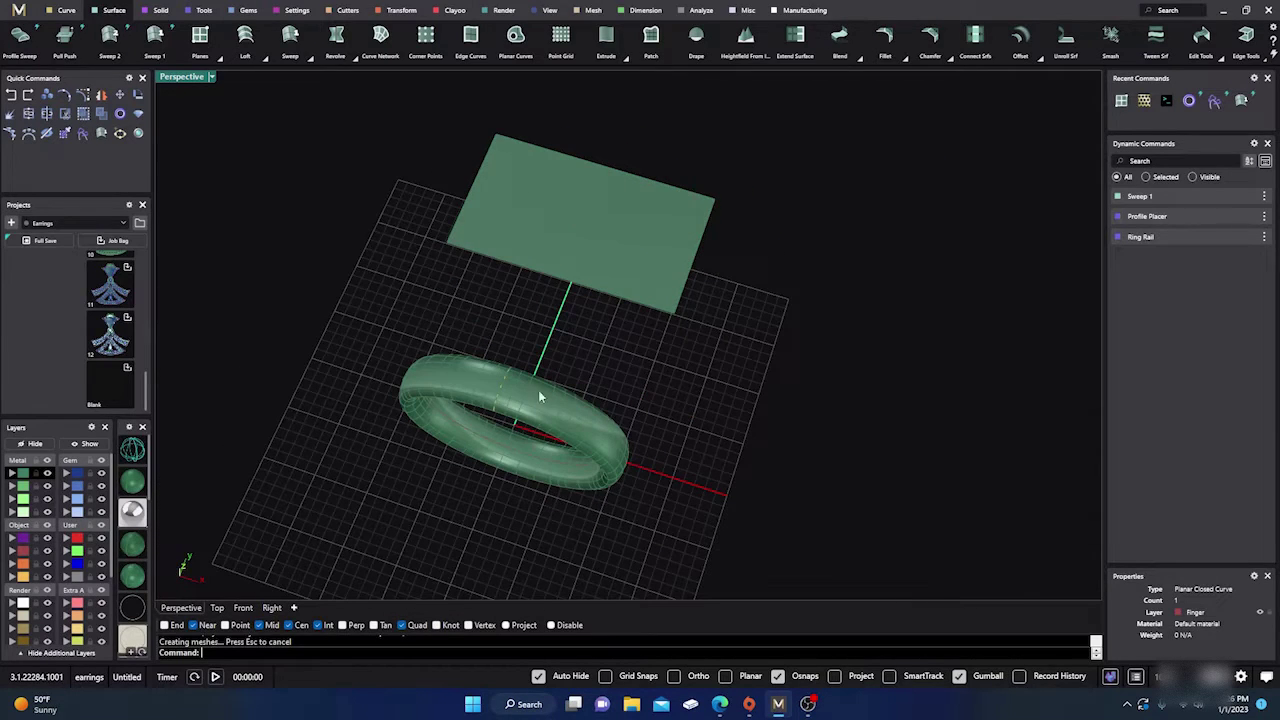
{"action": "mouse_move", "coordinate": [456, 408]}
{"action": "right_mouse_down"}
{"action": "mouse_move", "coordinate": [431, 453]}
{"action": "mouse_move", "coordinate": [466, 466]}
{"action": "mouse_move", "coordinate": [528, 352]}
{"action": "mouse_move", "coordinate": [455, 403]}
{"action": "right_mouse_up"}
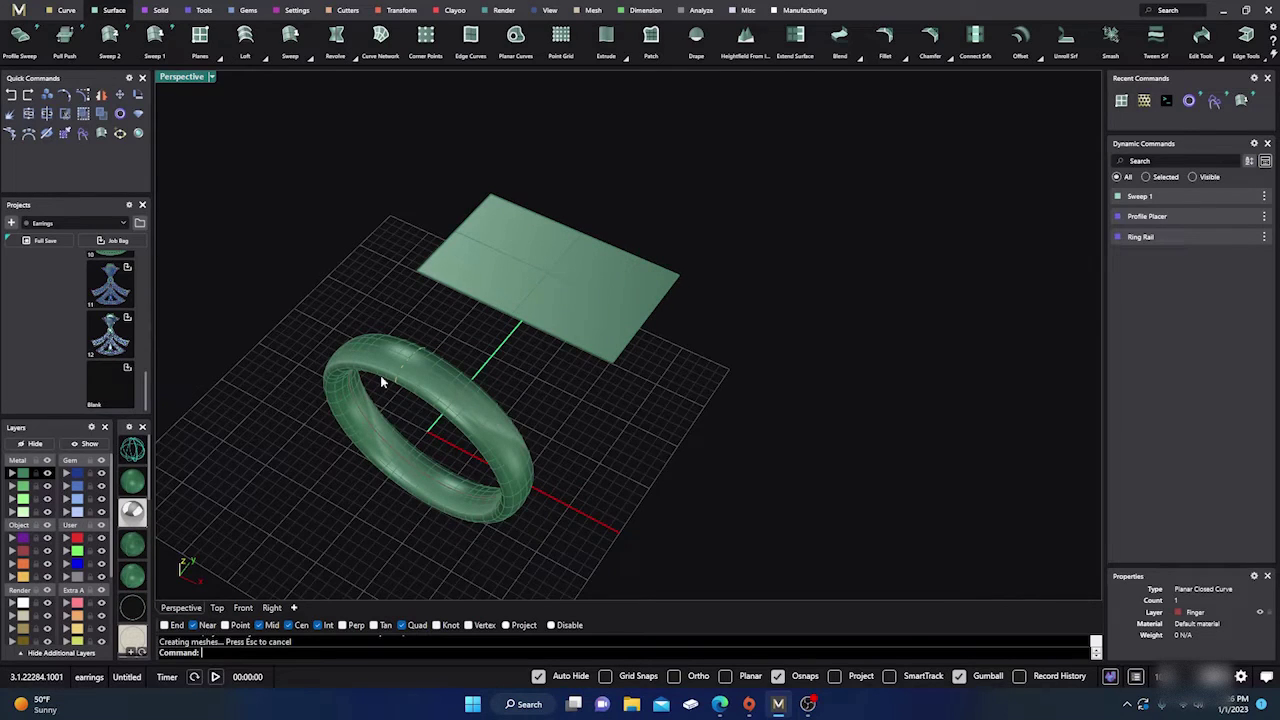
{"action": "right_click_drag", "start_coordinate": [380, 382], "coordinate": [545, 320]}
{"action": "scroll", "coordinate": [481, 290], "scroll_direction": "down", "scroll_amount": 2}
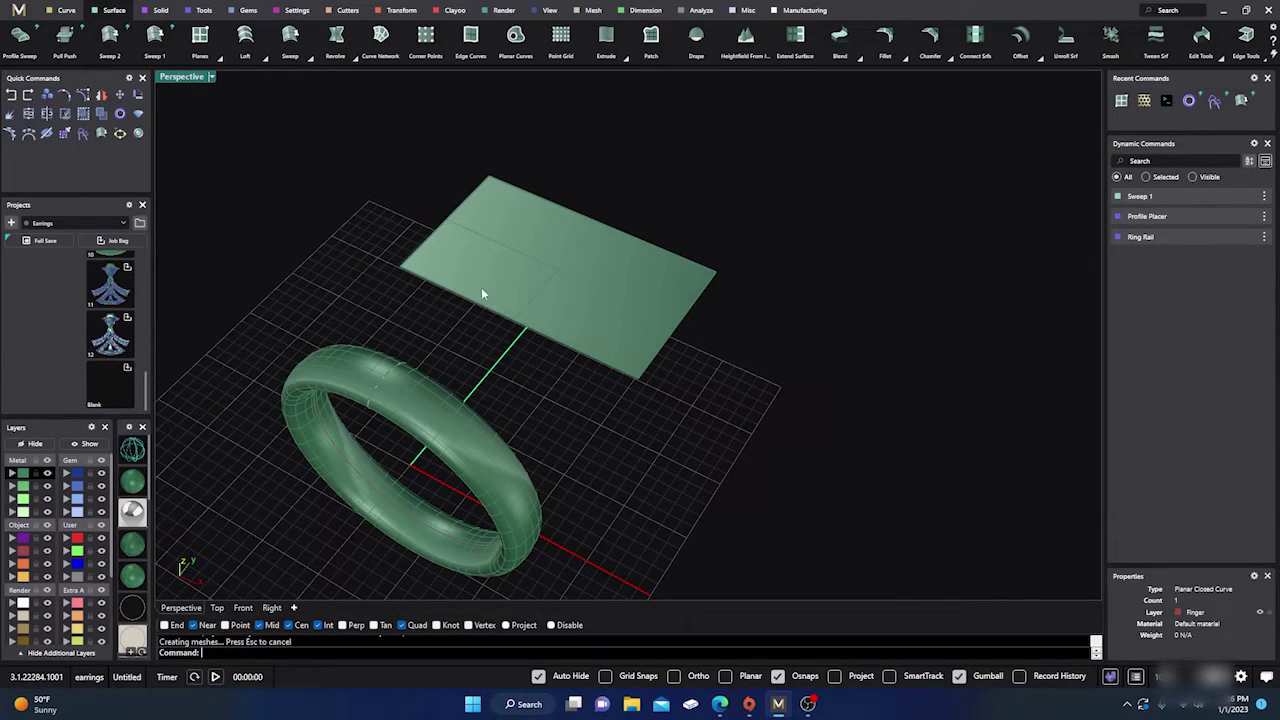
- Retry Jali pattern 173 on the plane, then reselect the plane and rerun Jali after the error
{"action": "left_click", "coordinate": [531, 250]}
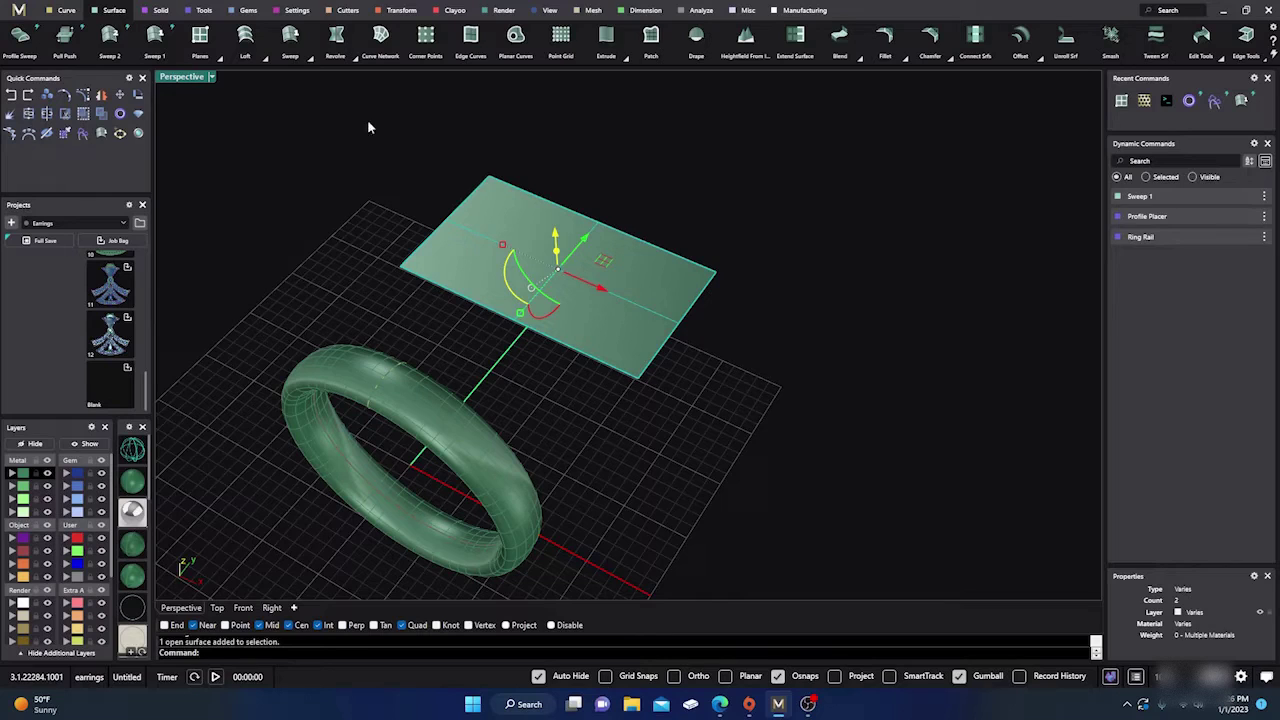
{"action": "left_click", "coordinate": [1144, 100]}
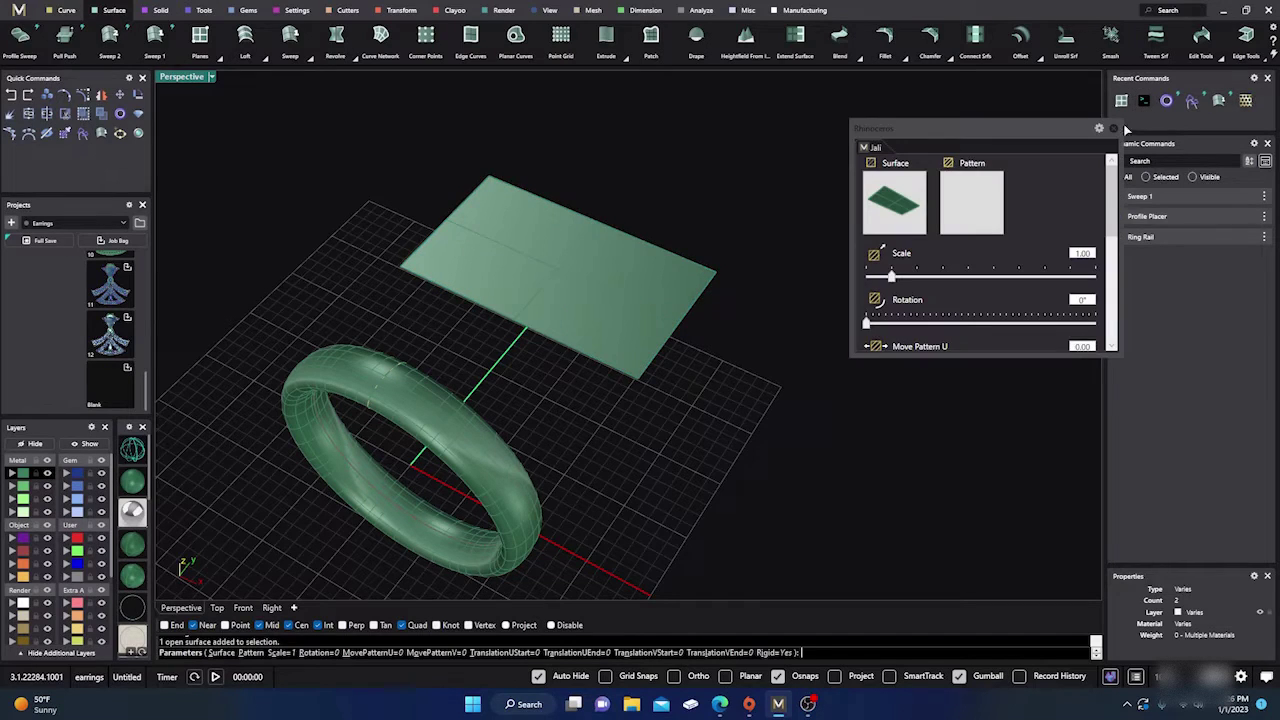
{"action": "left_click", "coordinate": [972, 218]}
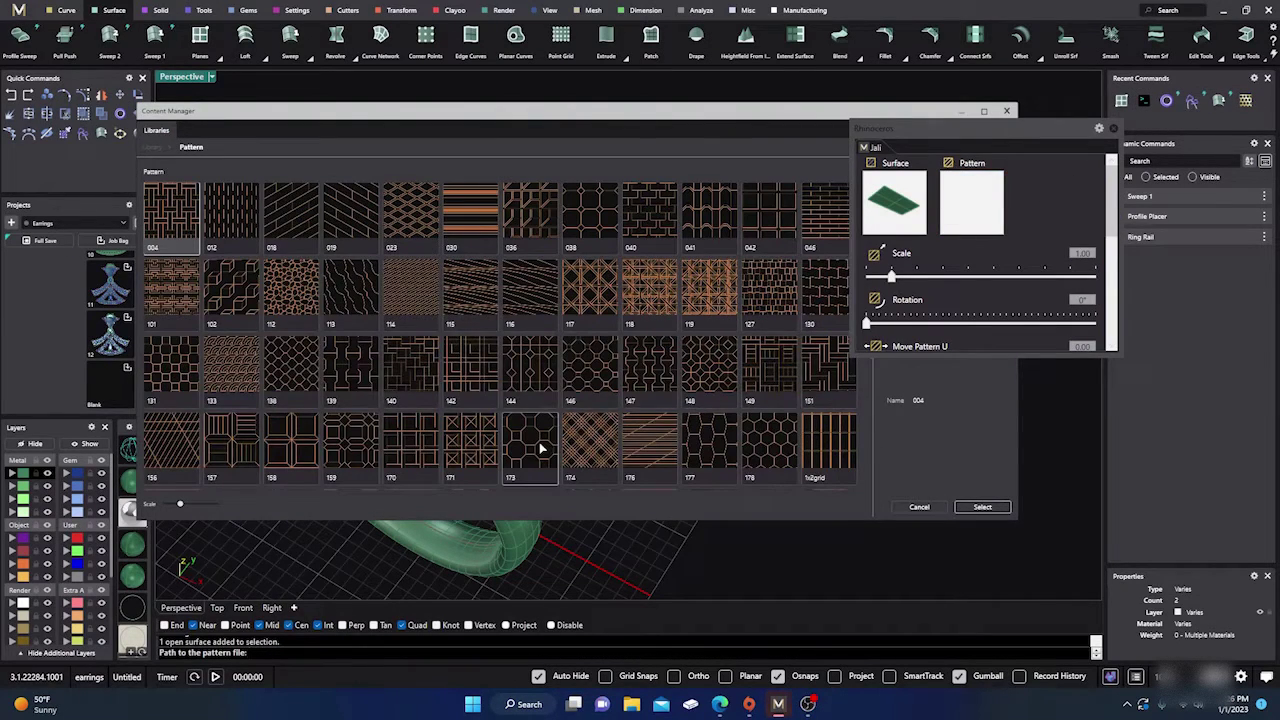
{"action": "double_click", "coordinate": [540, 449]}
{"action": "left_click", "coordinate": [1005, 111]}
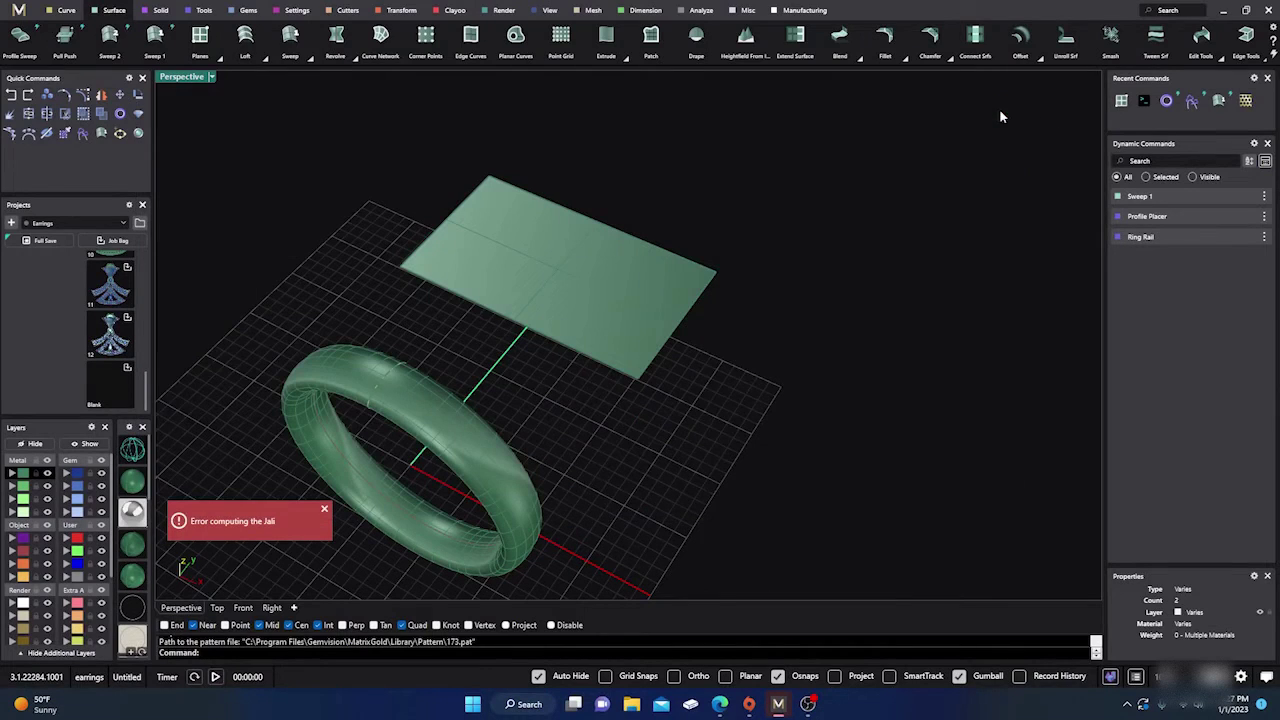
{"action": "left_click", "coordinate": [640, 300]}
{"action": "key", "text": "Return"}
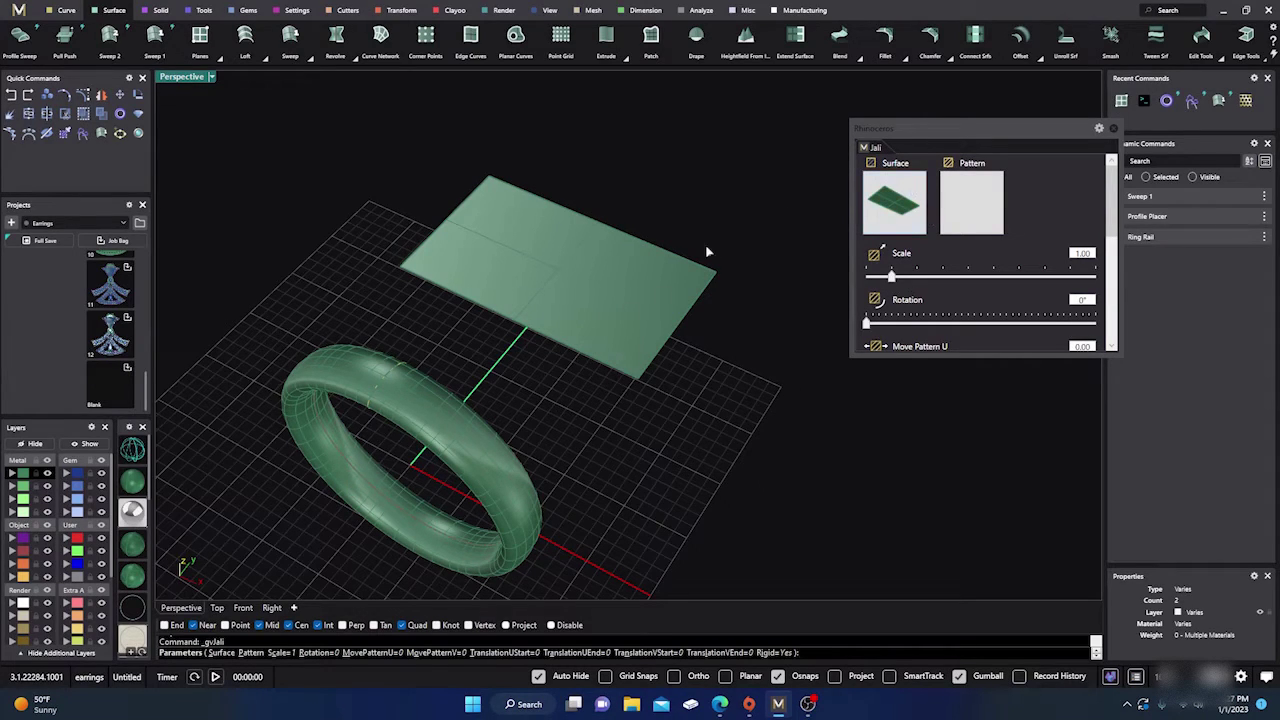
- Set Rigid to No and choose the DIAMONDS pattern for the plane's Jali
{"action": "left_click", "coordinate": [775, 652]}
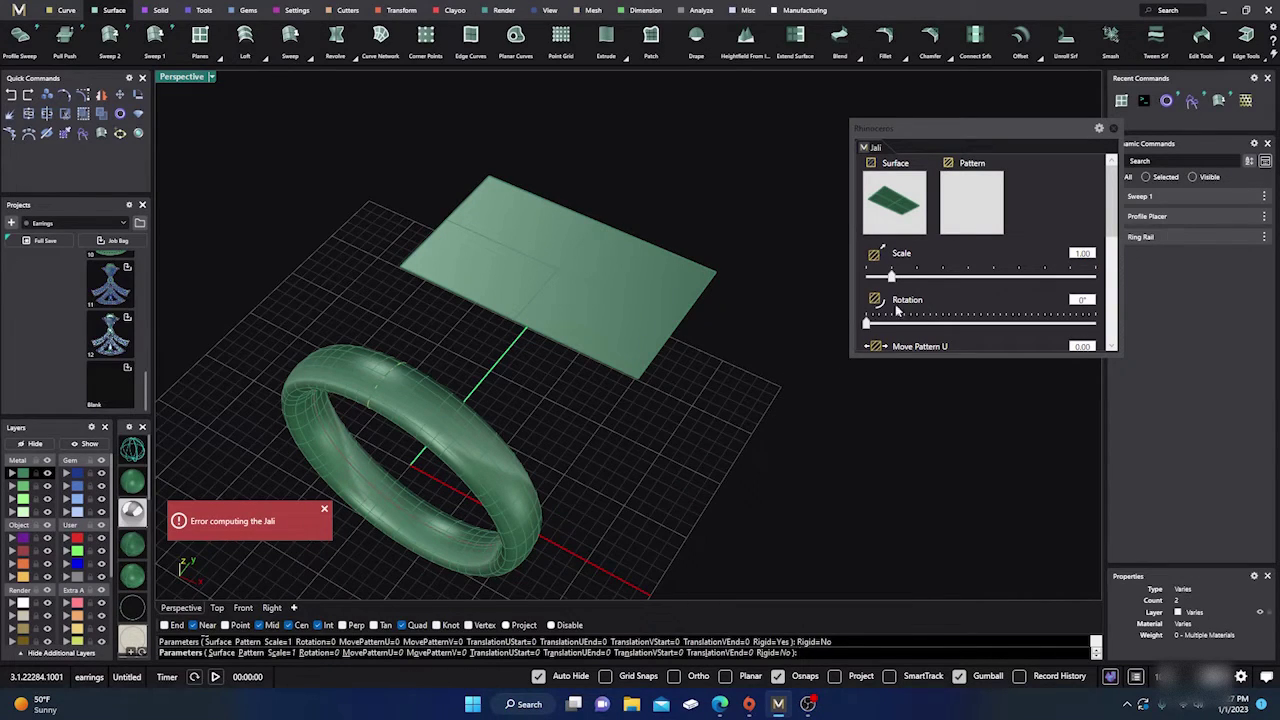
{"action": "left_click", "coordinate": [977, 207]}
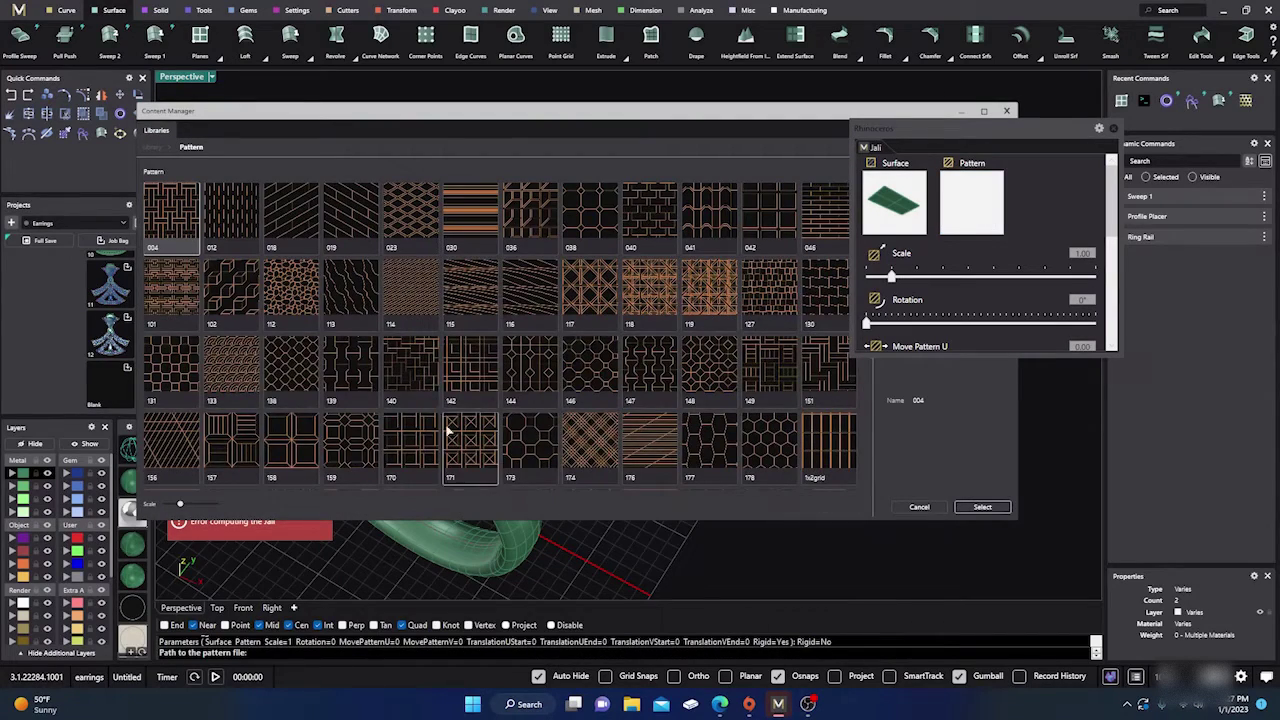
{"action": "scroll", "coordinate": [586, 366], "scroll_direction": "down", "scroll_amount": 2}
{"action": "left_click", "coordinate": [600, 440]}
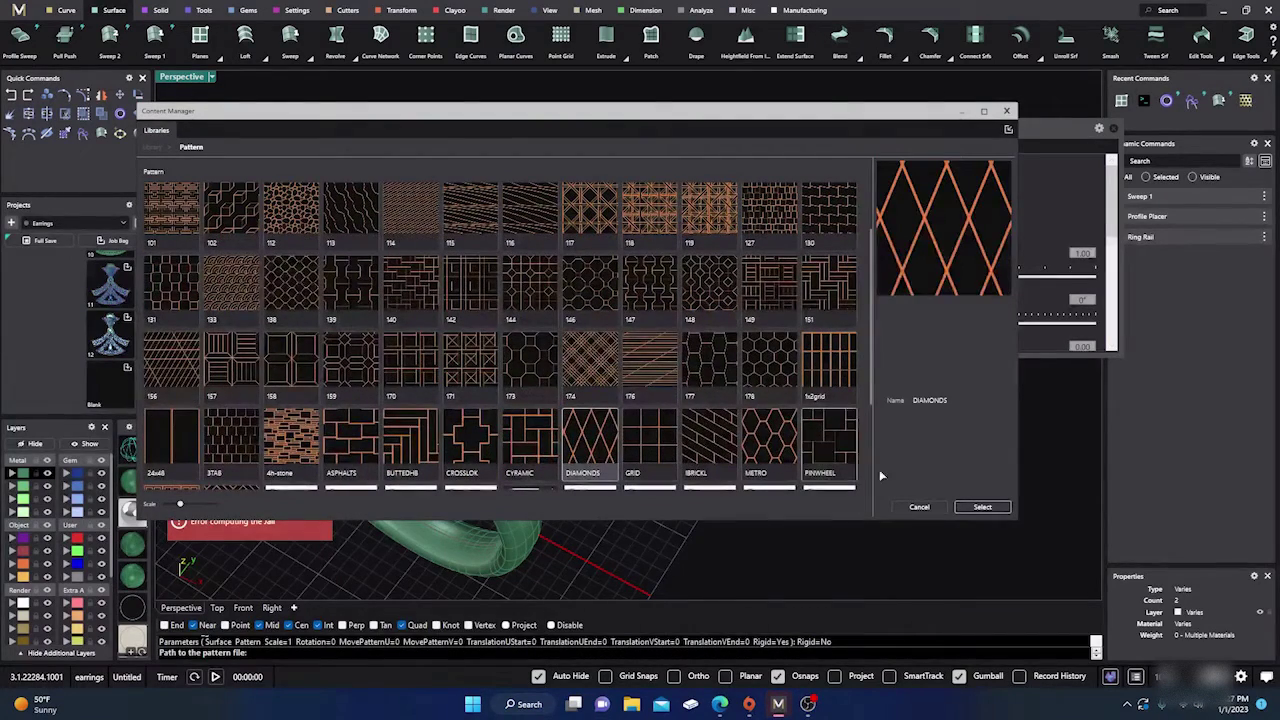
{"action": "left_click", "coordinate": [982, 506]}
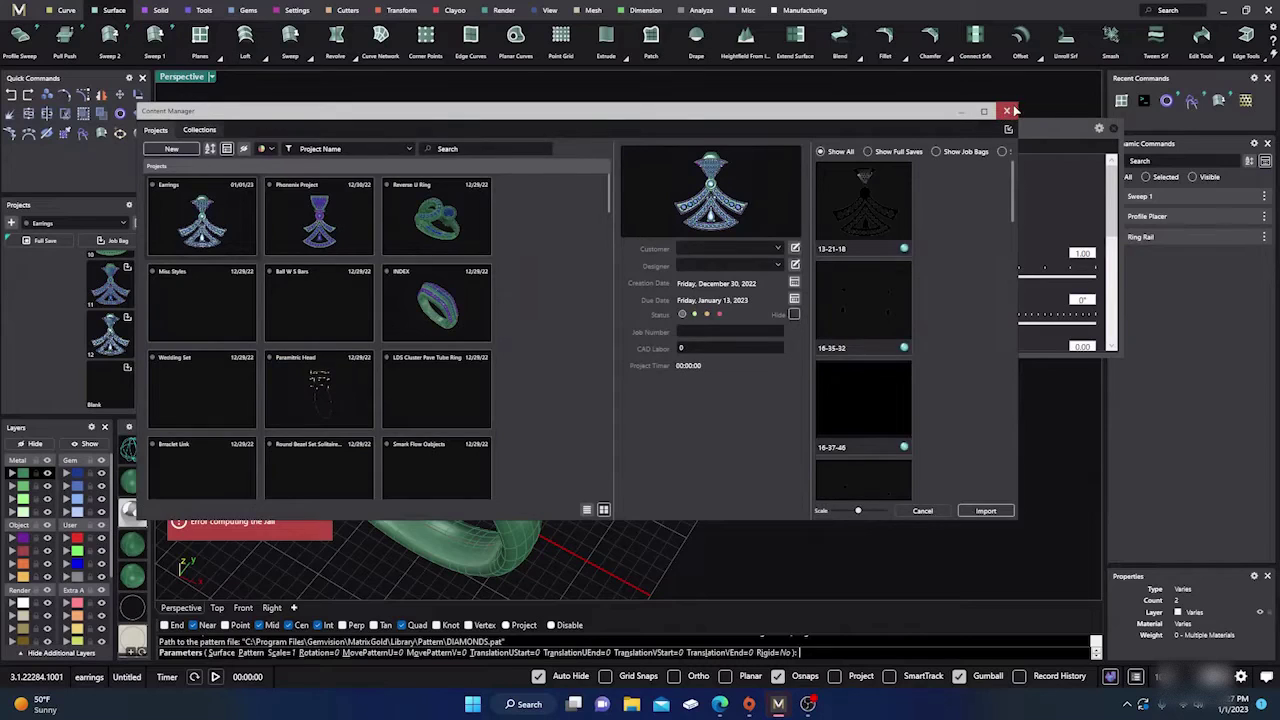
{"action": "left_click", "coordinate": [1006, 111]}
- Set the diamond lattice to scale 2.50 and rotation 80°
{"action": "left_click_drag", "start_coordinate": [891, 276], "coordinate": [967, 276]}
{"action": "right_click_drag", "start_coordinate": [744, 416], "coordinate": [754, 423]}
{"action": "left_click_drag", "start_coordinate": [866, 325], "coordinate": [917, 325]}
{"action": "right_click_drag", "start_coordinate": [723, 488], "coordinate": [619, 399]}
{"action": "right_click_drag", "start_coordinate": [687, 475], "coordinate": [590, 494]}
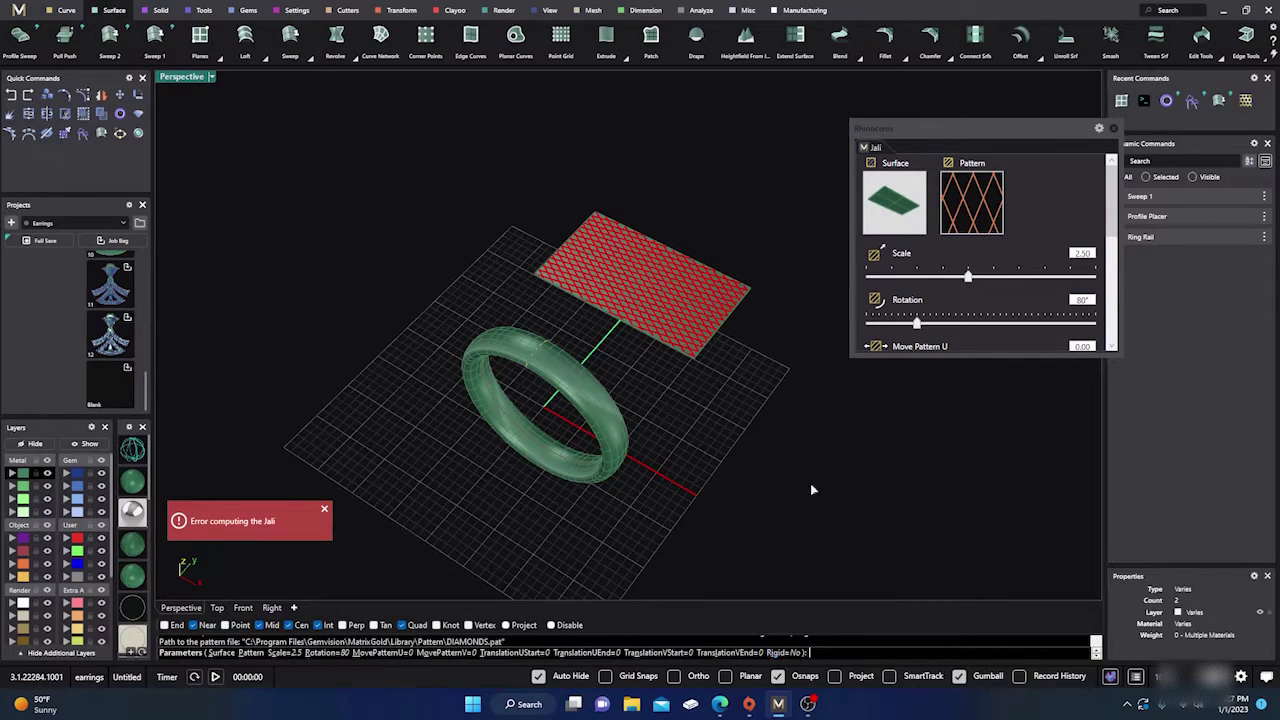
- Close the plane's Jali preview, select the ring band and run Jali with pattern 173
{"action": "left_click", "coordinate": [1112, 130]}
{"action": "right_click_drag", "start_coordinate": [386, 319], "coordinate": [571, 389]}
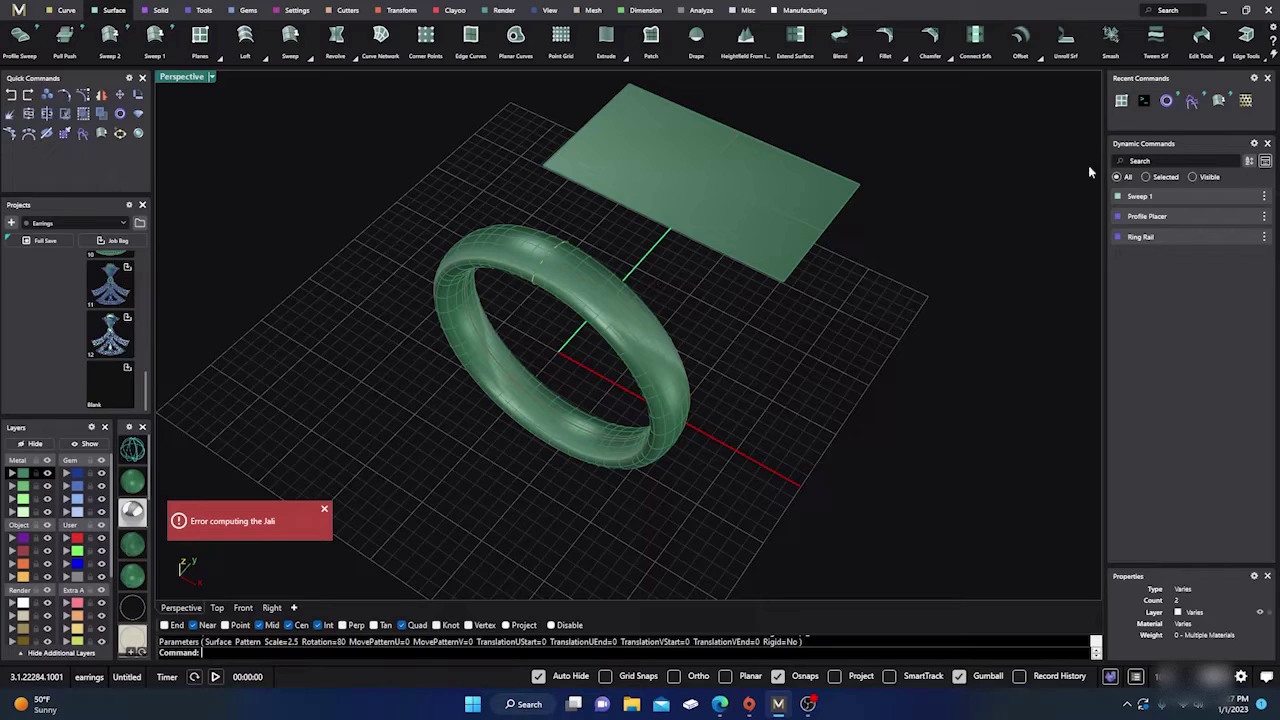
{"action": "left_click", "coordinate": [633, 341]}
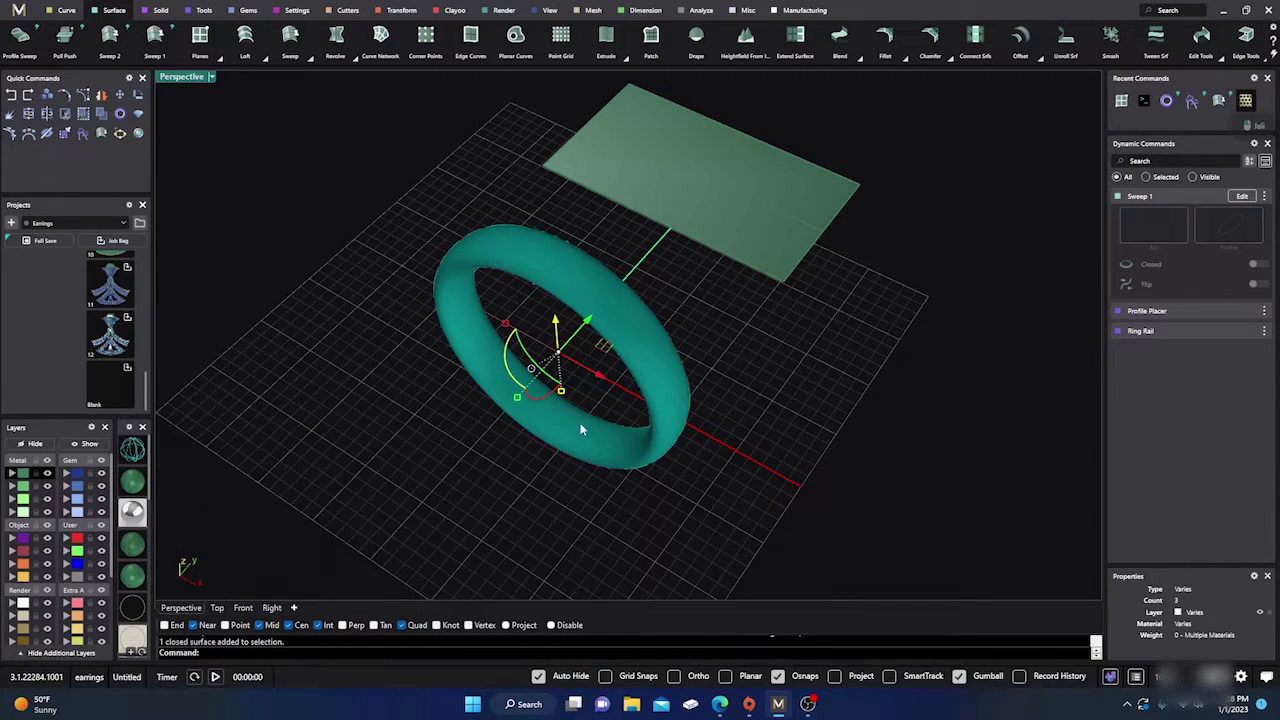
{"action": "key", "text": "Return"}
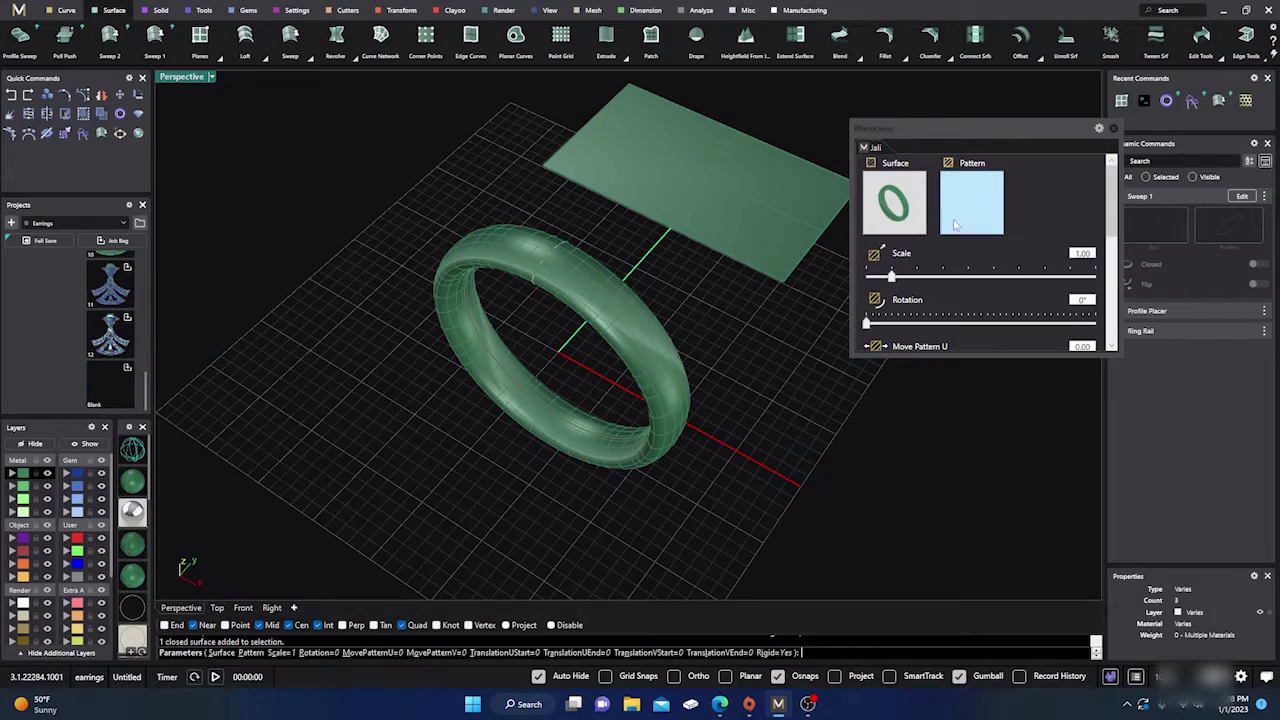
{"action": "left_click", "coordinate": [955, 225]}
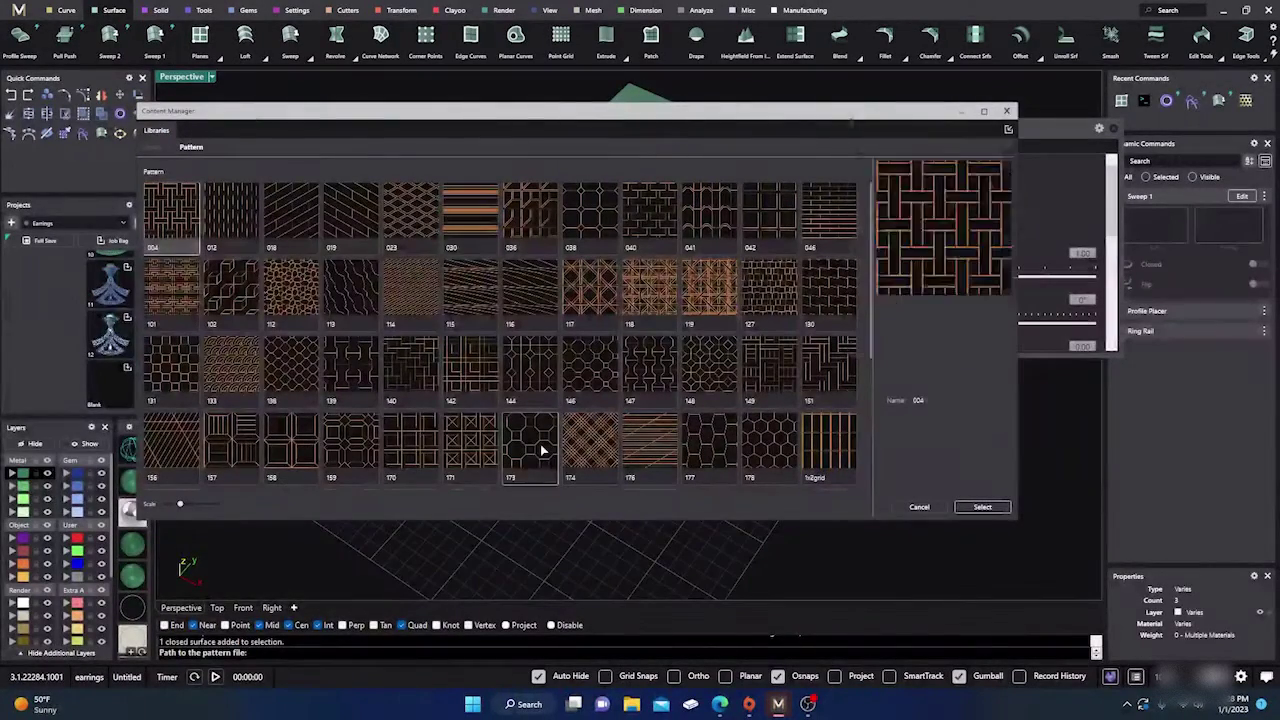
{"action": "left_click", "coordinate": [541, 451]}
{"action": "left_click", "coordinate": [971, 503]}
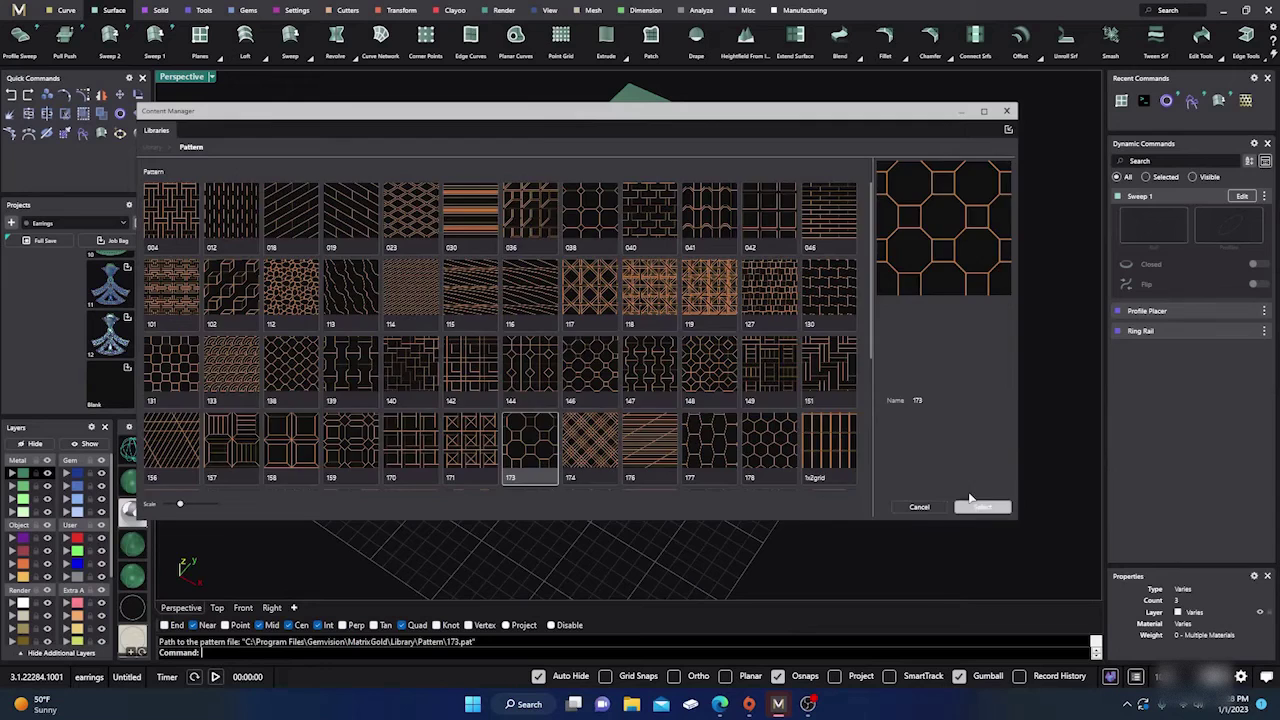
- Repeat Jali on the ring band with Rigid set to No and pattern 173
{"action": "left_click", "coordinate": [1006, 110]}
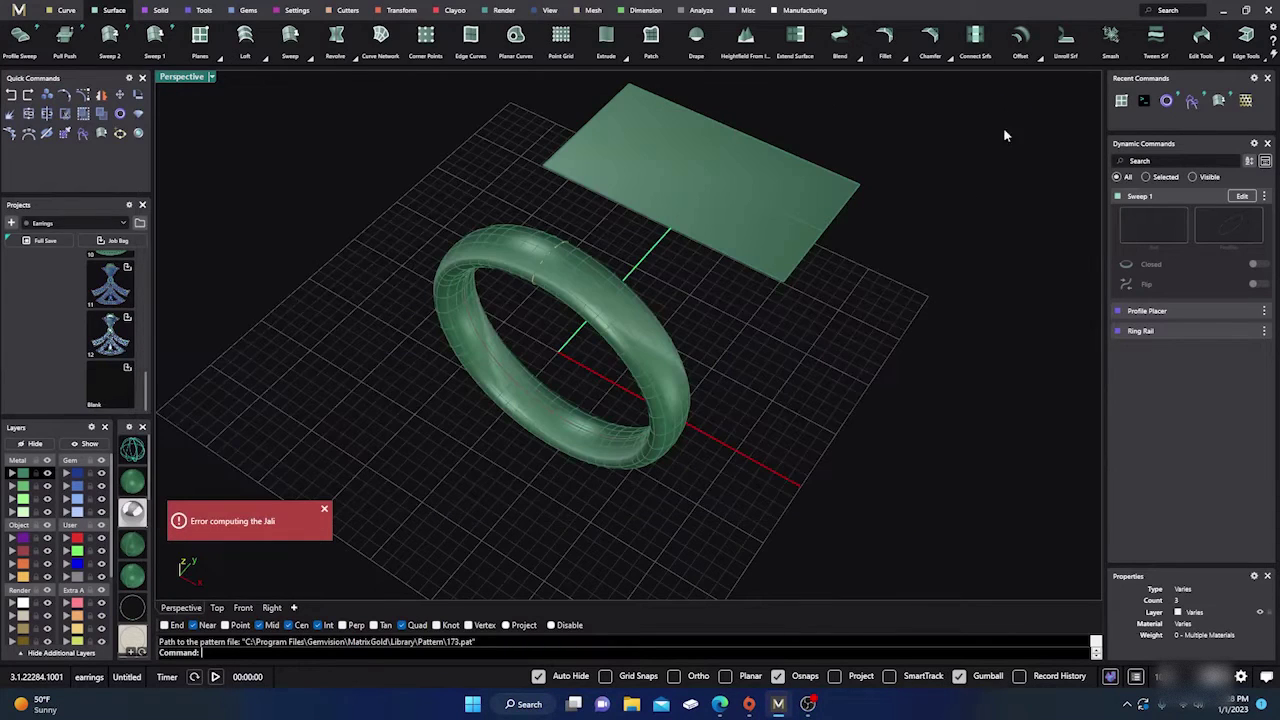
{"action": "scroll", "coordinate": [474, 437], "scroll_direction": "down", "scroll_amount": 2}
{"action": "right_click", "coordinate": [471, 436]}
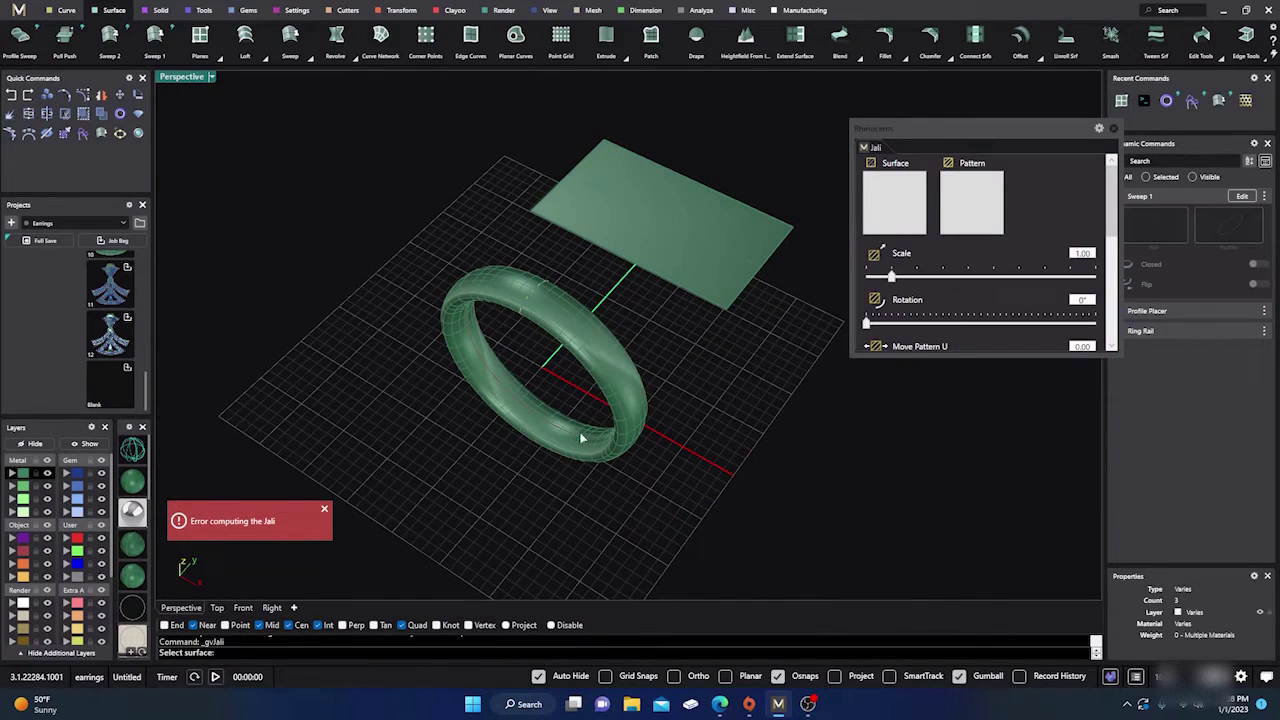
{"action": "left_click", "coordinate": [649, 407]}
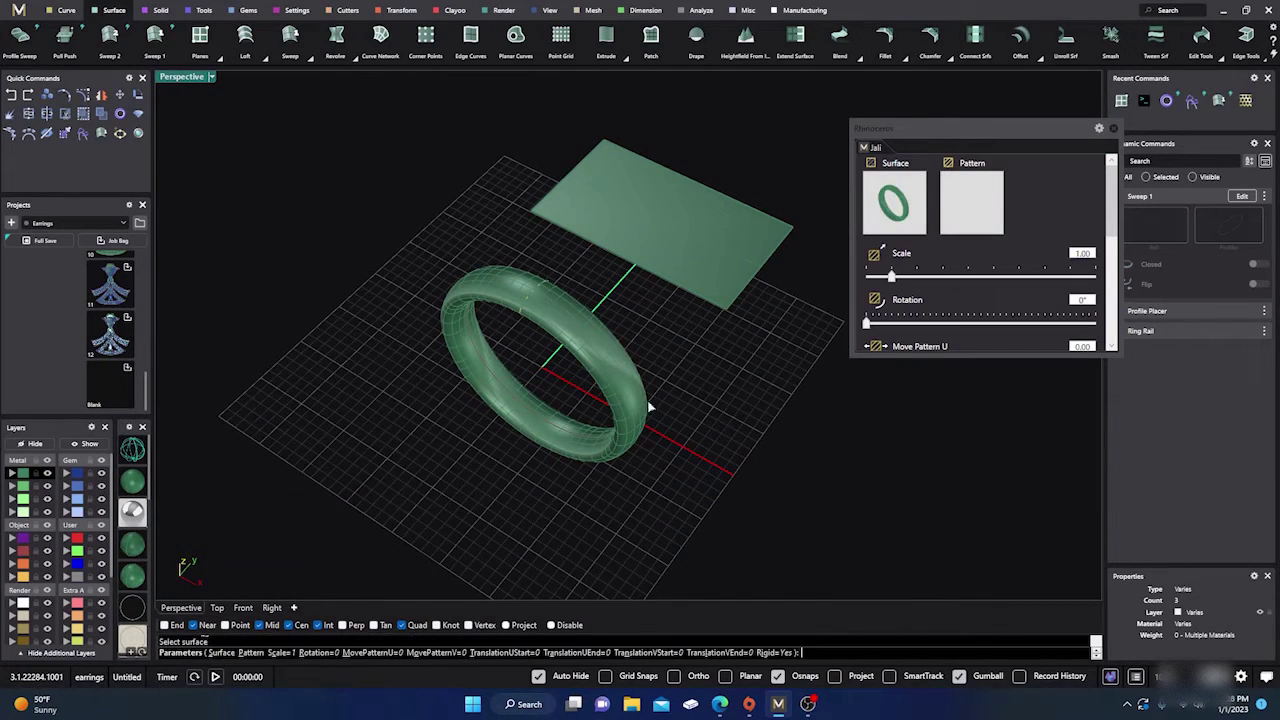
{"action": "left_click", "coordinate": [780, 652]}
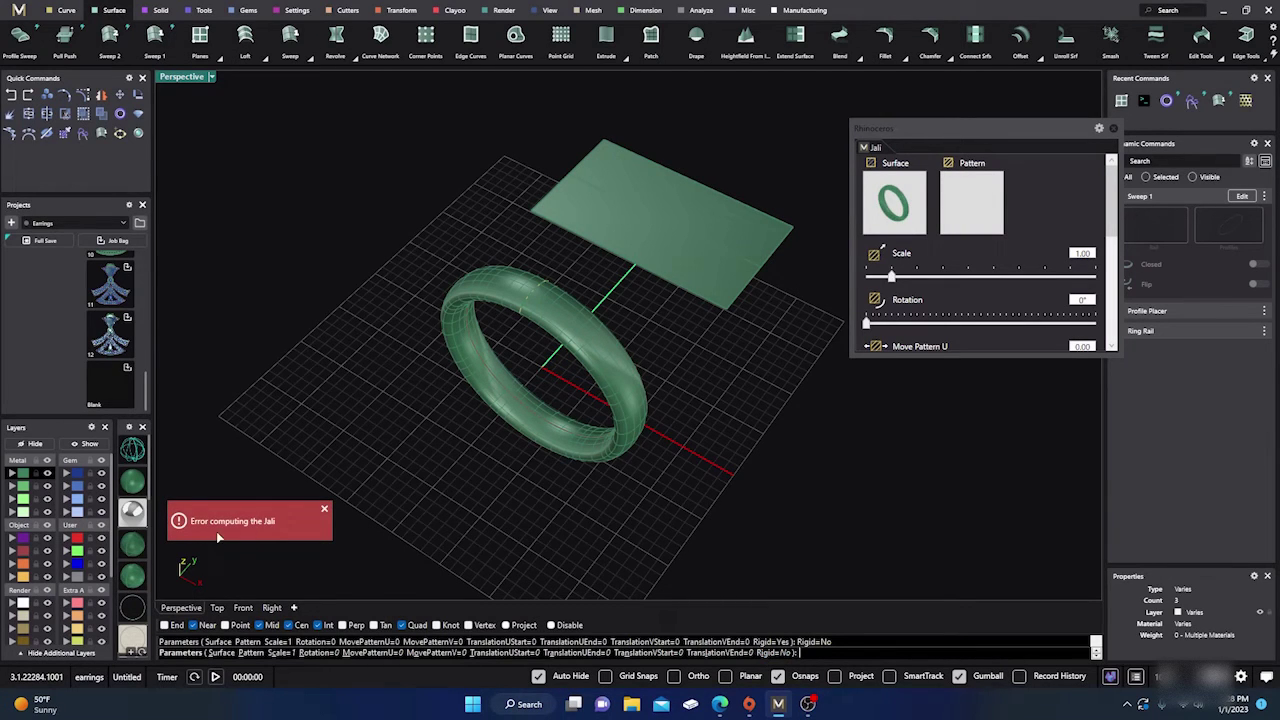
{"action": "left_click", "coordinate": [971, 210]}
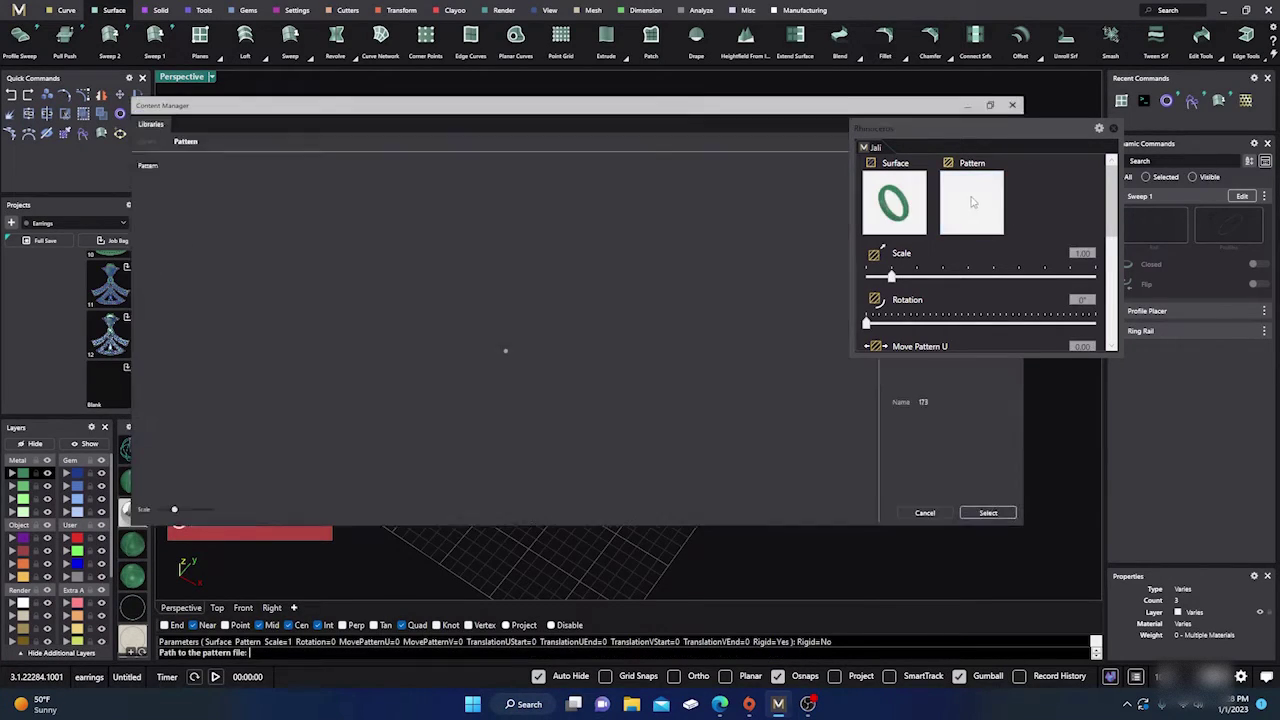
{"action": "scroll", "coordinate": [617, 360], "scroll_direction": "down", "scroll_amount": 2}
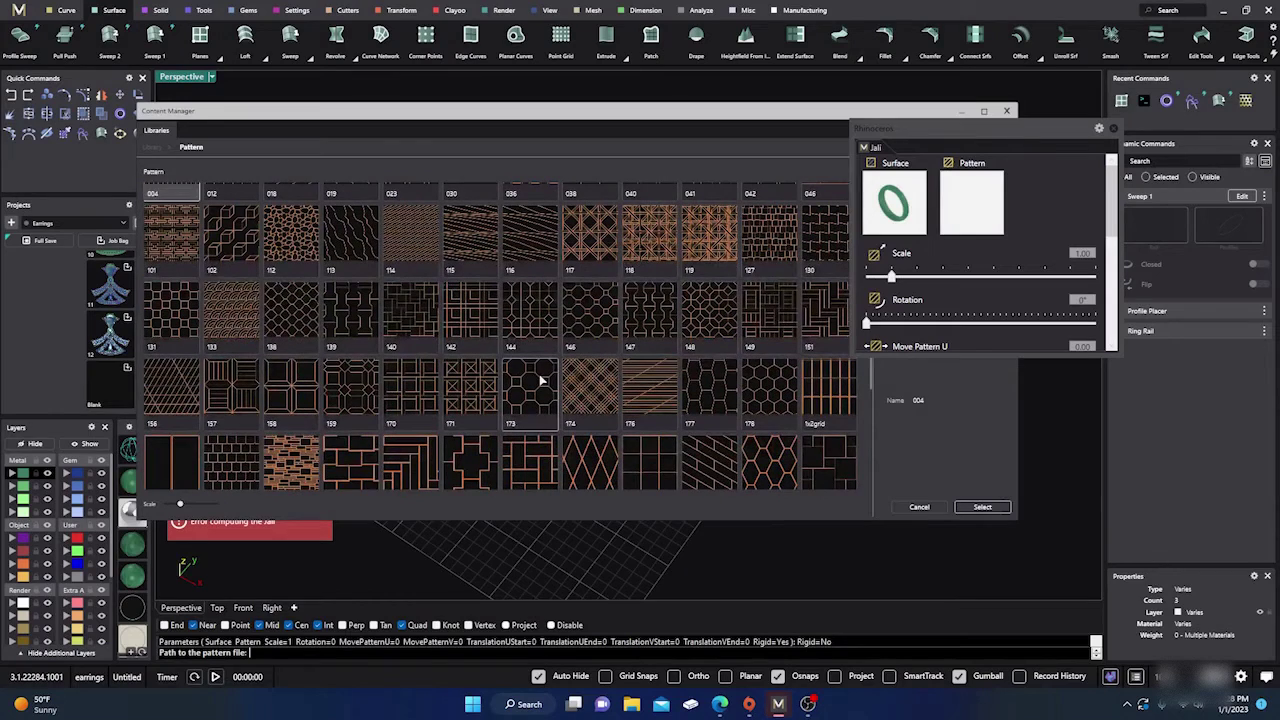
{"action": "left_click", "coordinate": [530, 385]}
{"action": "left_click", "coordinate": [983, 507]}
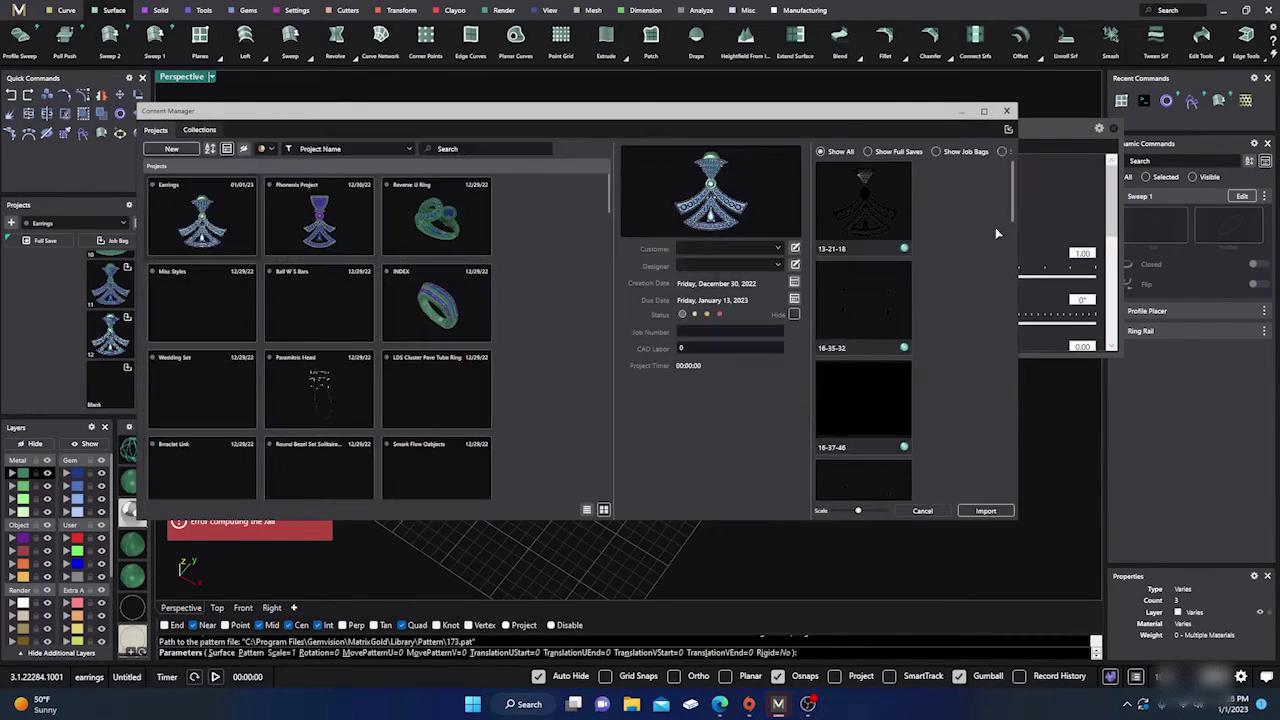
{"action": "left_click", "coordinate": [1006, 111]}
- Try scales 0.50 then 1.50 for the ring's octagon pattern, then close the Jali
{"action": "scroll", "coordinate": [737, 374], "scroll_direction": "up", "scroll_amount": 5}
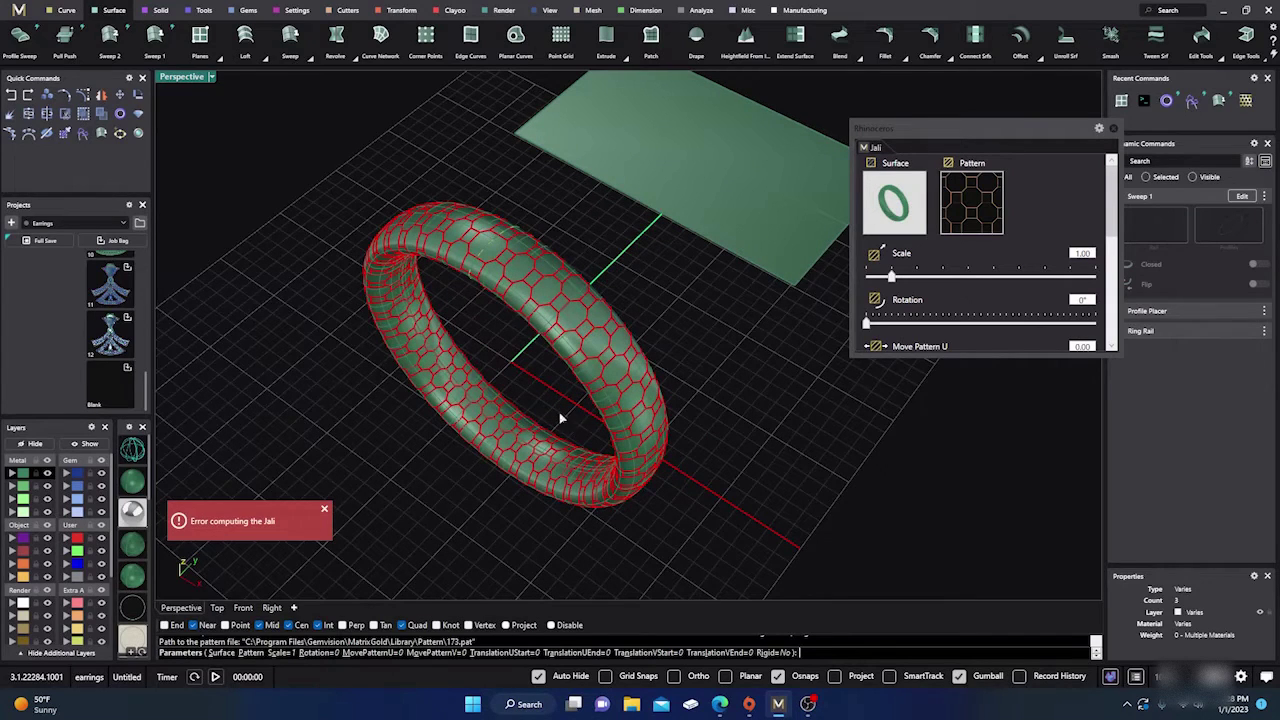
{"action": "left_click", "coordinate": [889, 278]}
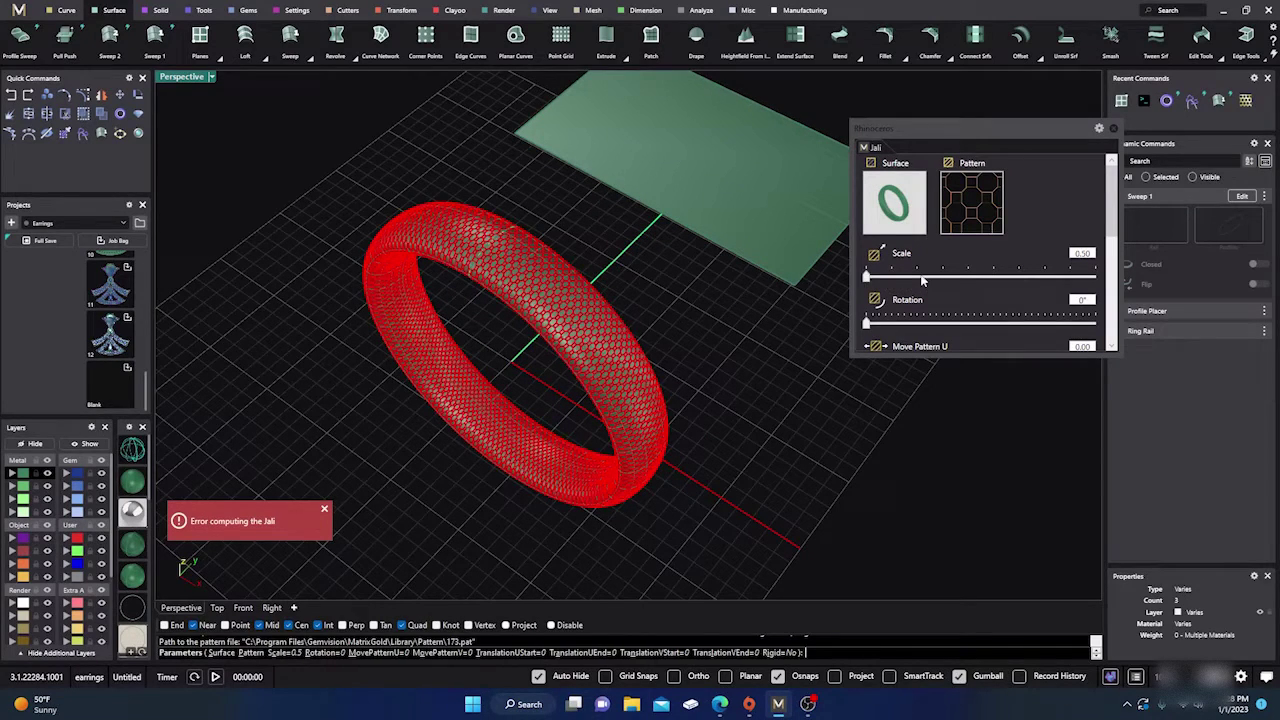
{"action": "left_click", "coordinate": [916, 278]}
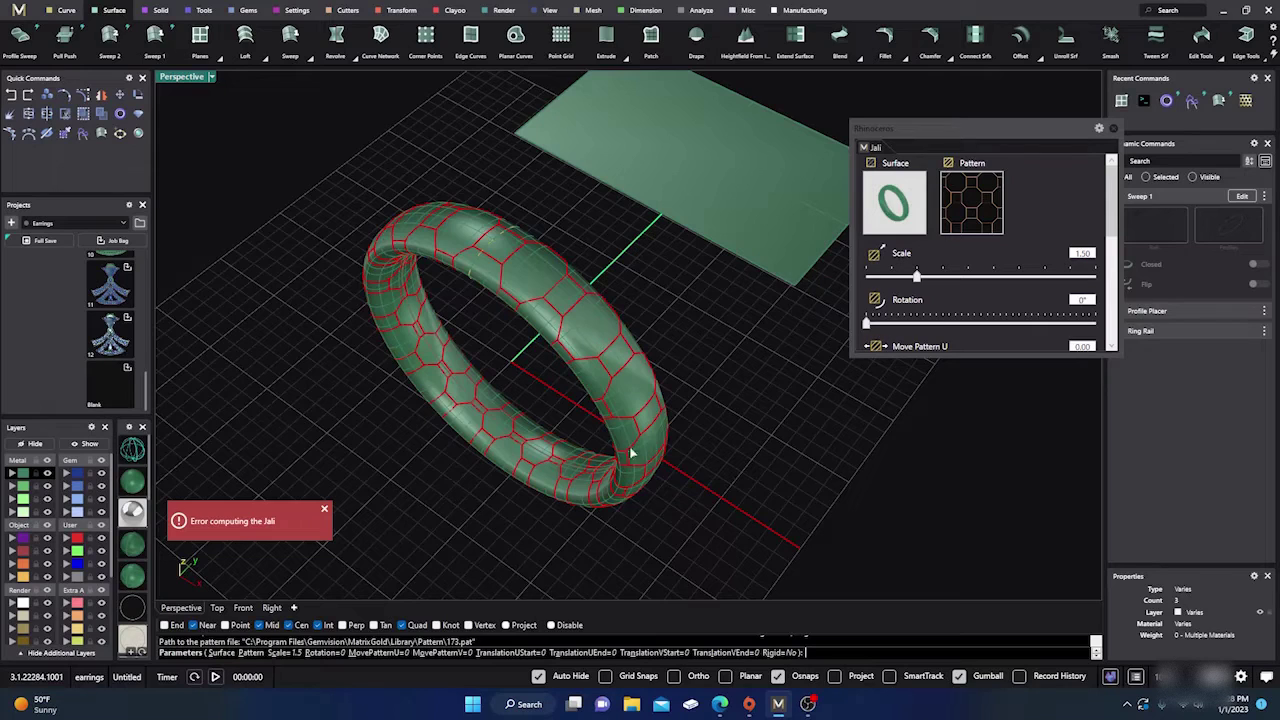
{"action": "scroll", "coordinate": [631, 453], "scroll_direction": "down", "scroll_amount": 4}
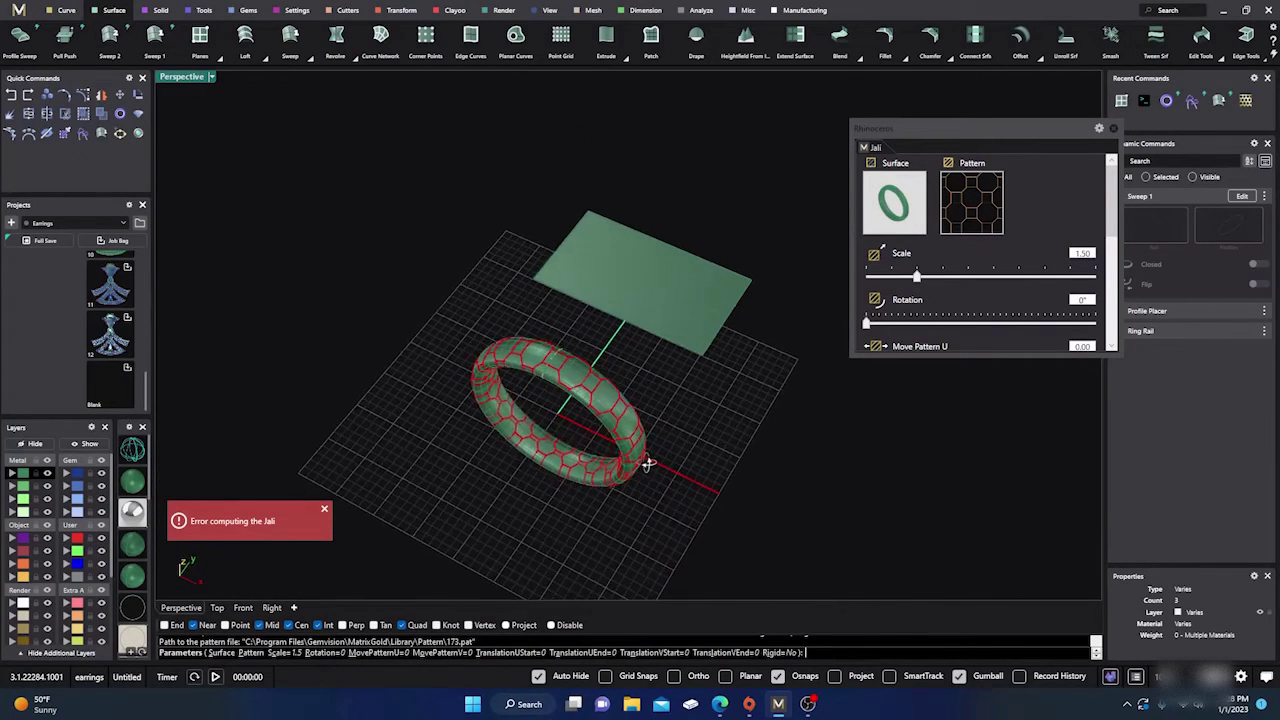
{"action": "right_click_drag", "start_coordinate": [647, 463], "coordinate": [613, 438]}
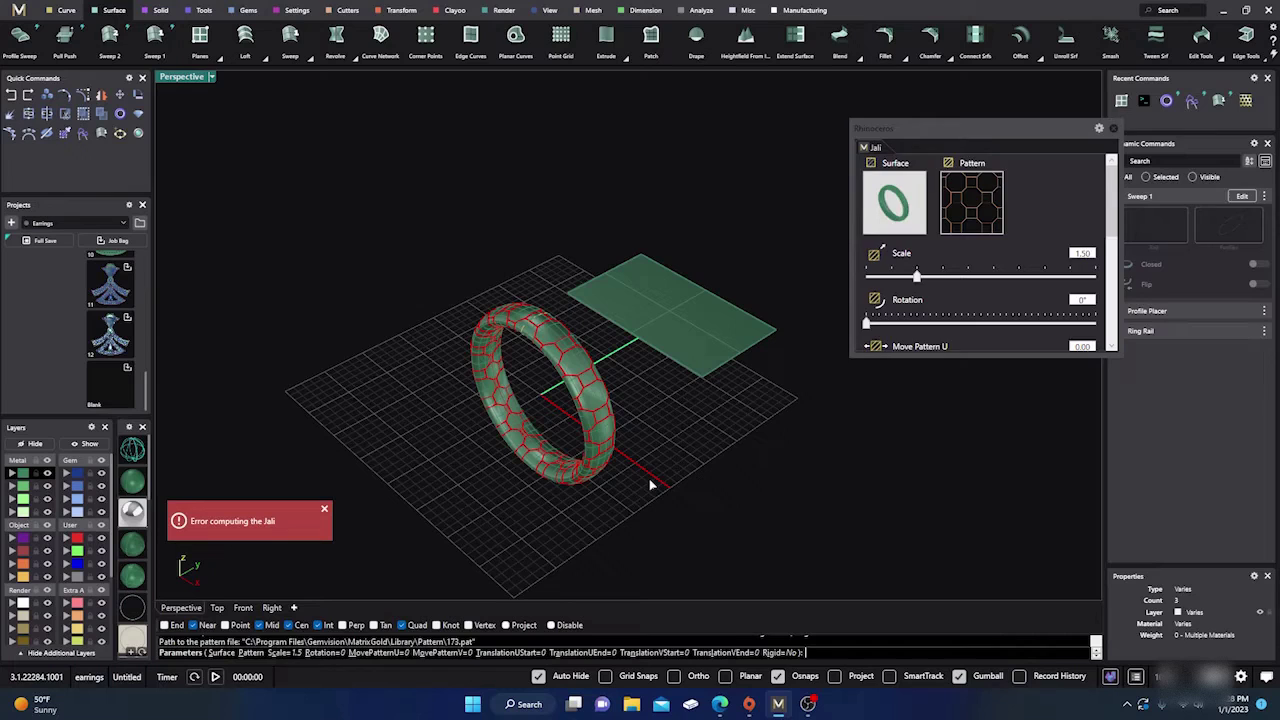
{"action": "key", "text": "Escape"}
- Select the flat surface and start a Jali on it with Rigid set to No
{"action": "right_click_drag", "start_coordinate": [659, 408], "coordinate": [672, 398]}
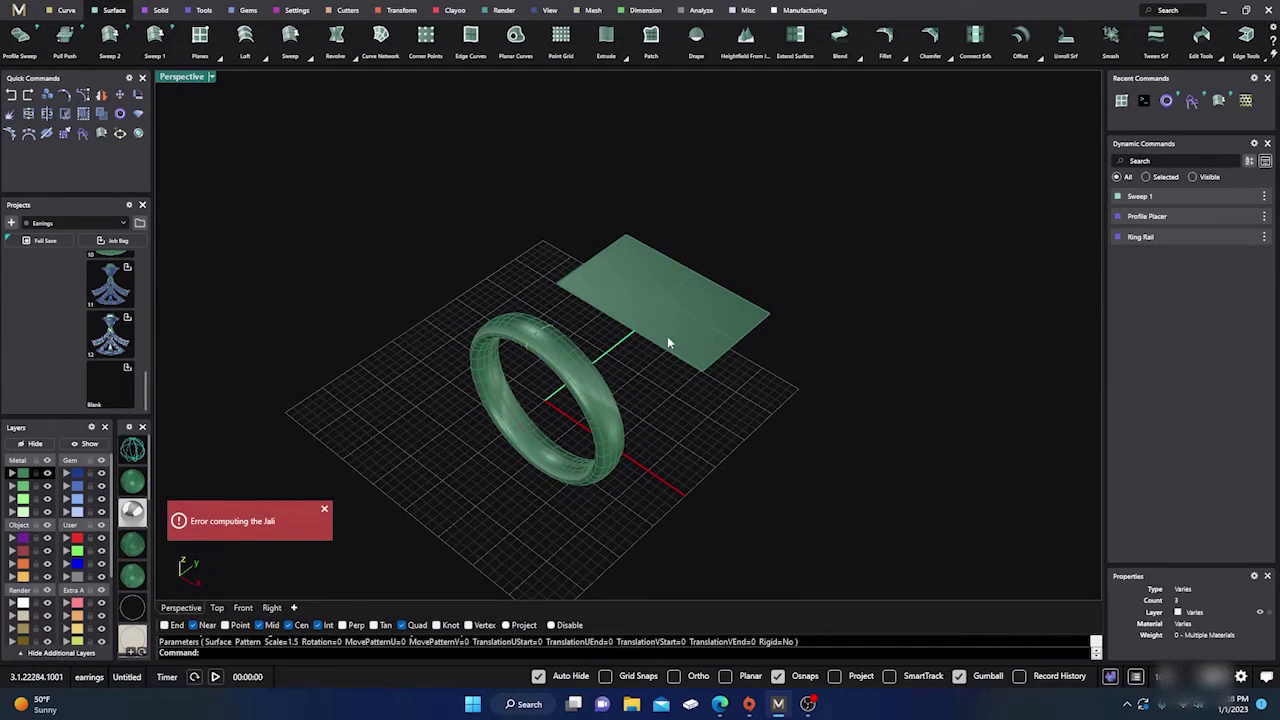
{"action": "left_click", "coordinate": [669, 343]}
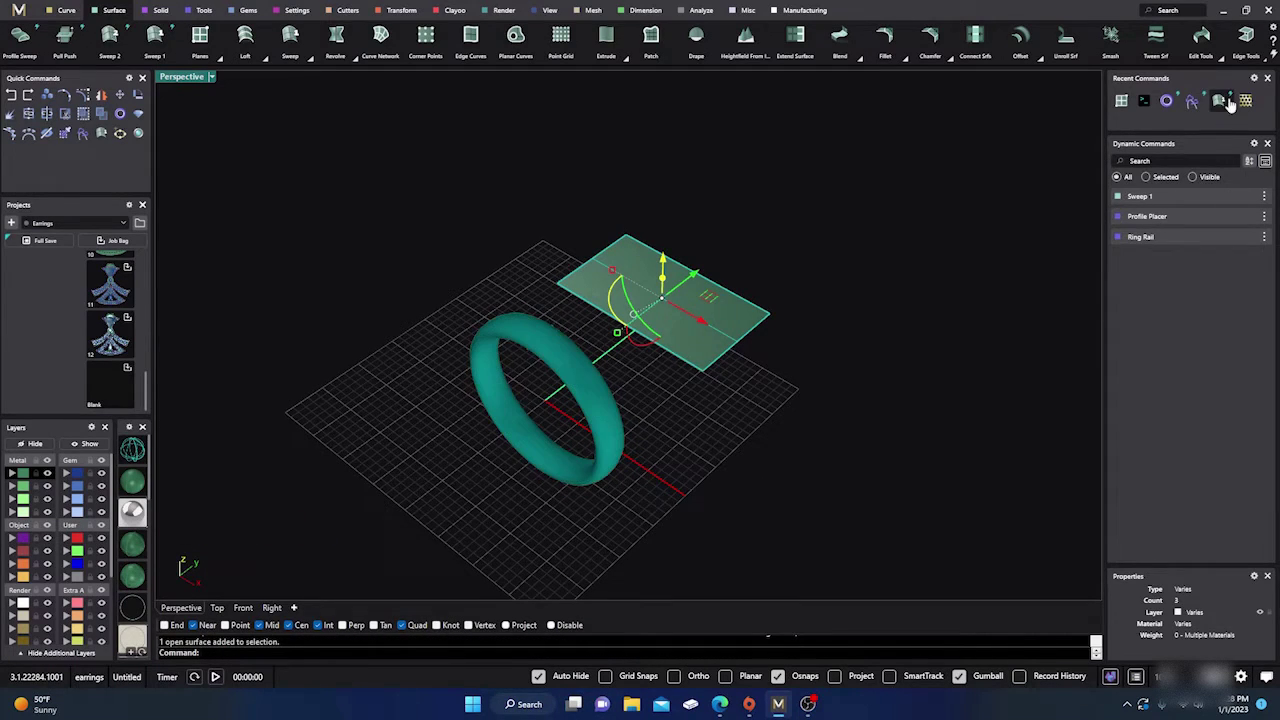
{"action": "left_click", "coordinate": [1218, 100]}
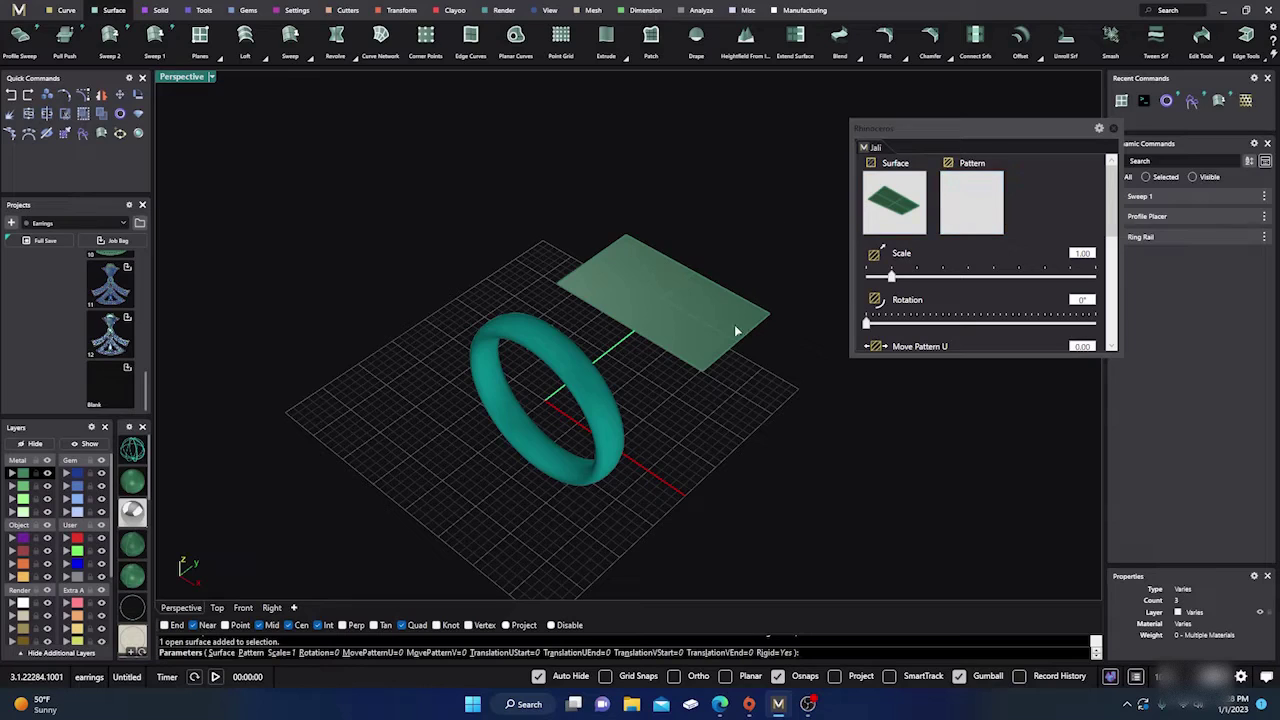
{"action": "left_click", "coordinate": [778, 653]}
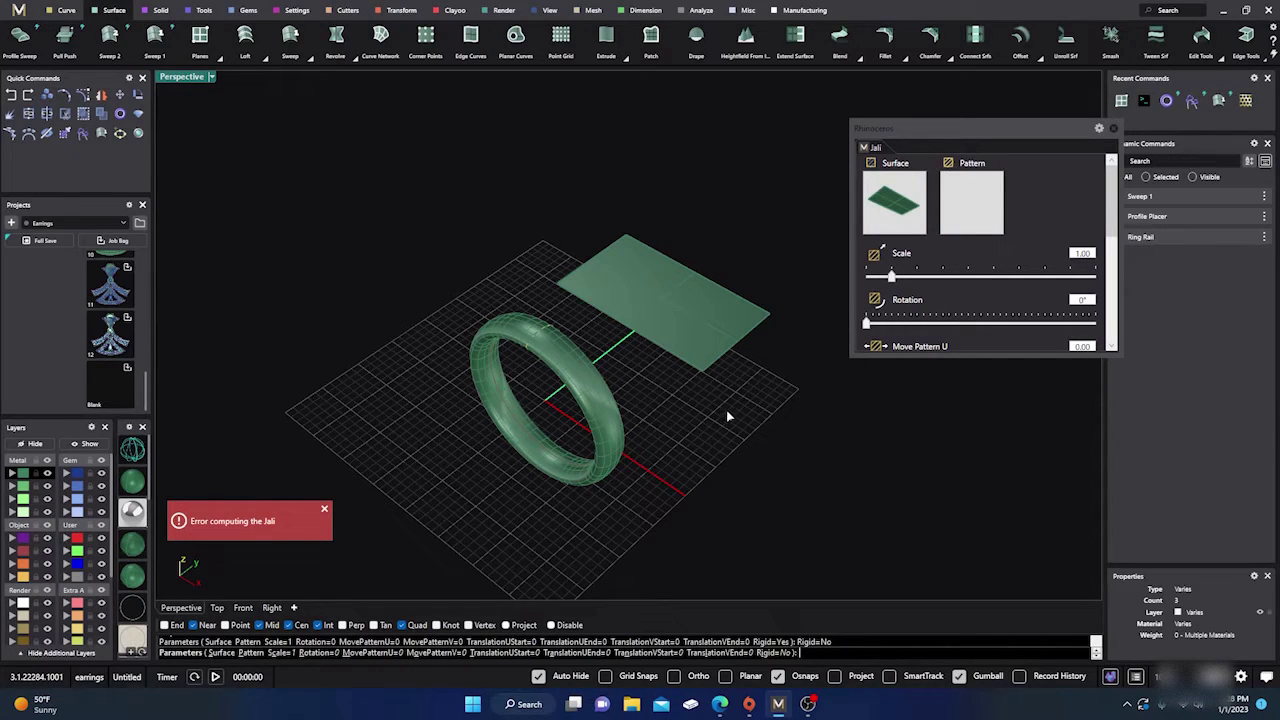
- Choose the CROSSLOK pattern for the plane's lattice
{"action": "left_click", "coordinate": [969, 218]}
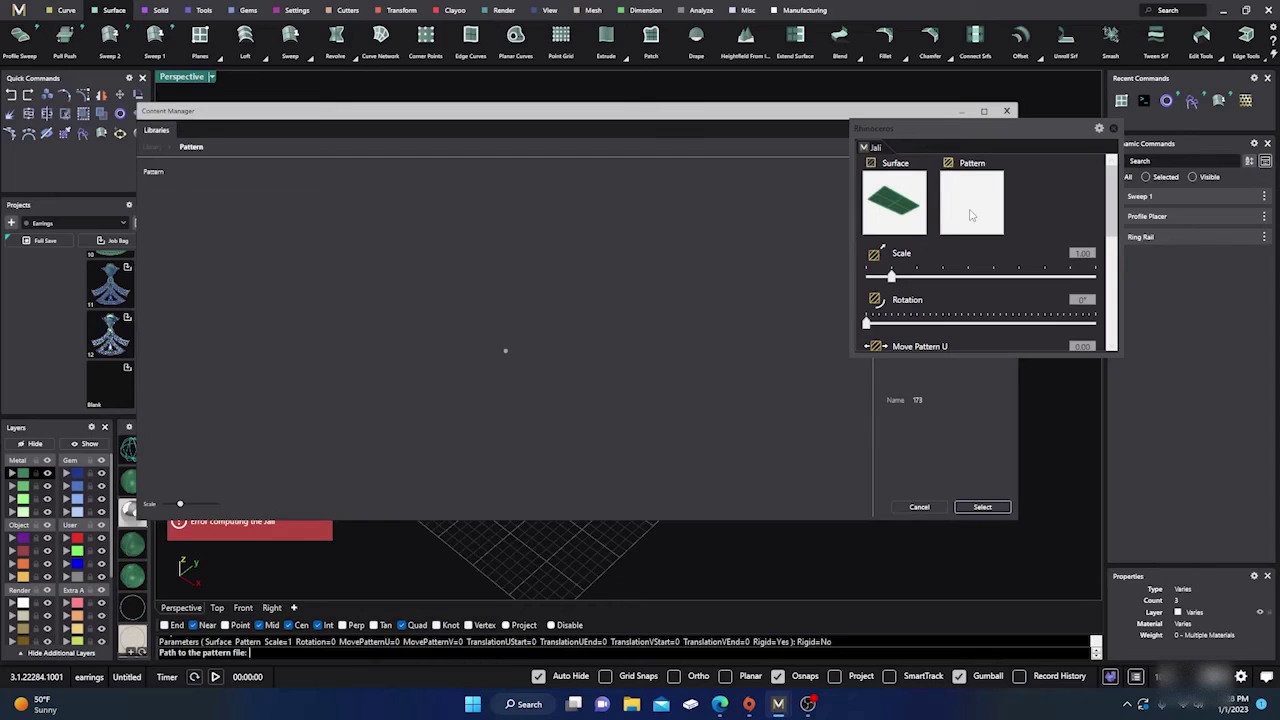
{"action": "scroll", "coordinate": [628, 396], "scroll_direction": "down", "scroll_amount": 3}
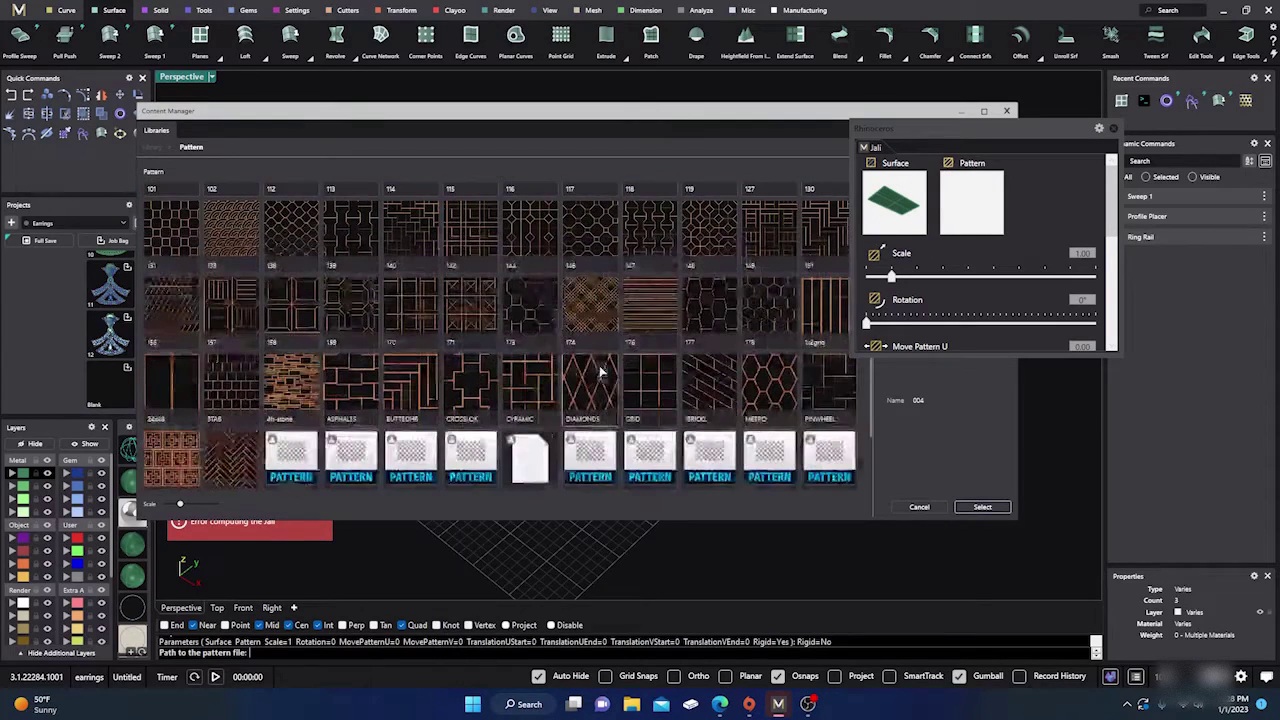
{"action": "left_click", "coordinate": [470, 382]}
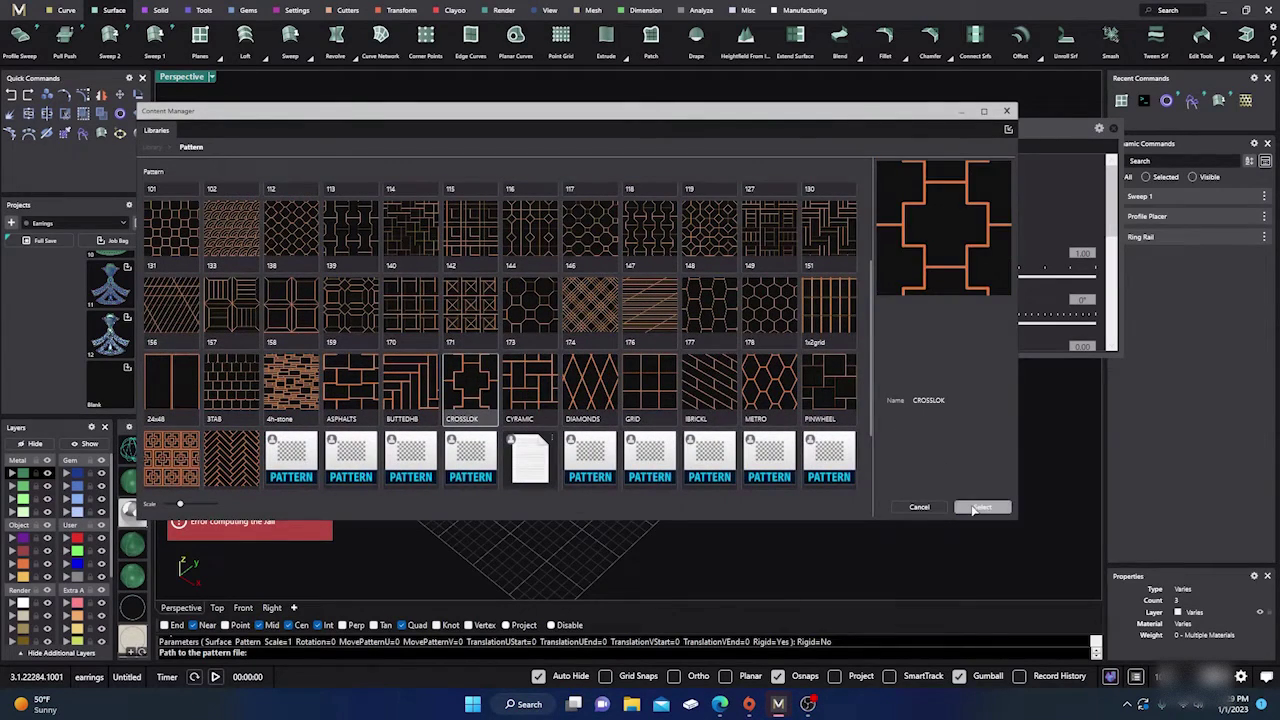
{"action": "left_click", "coordinate": [982, 506]}
{"action": "left_click", "coordinate": [1006, 112]}
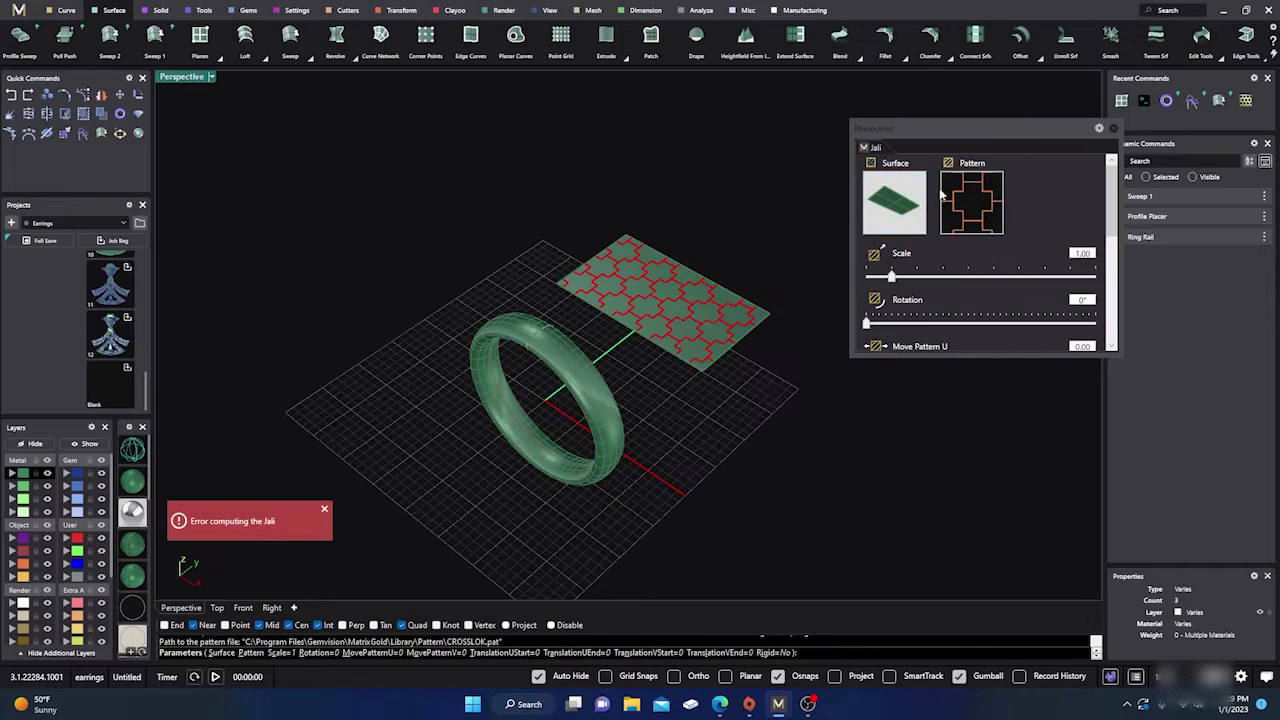
{"action": "scroll", "coordinate": [745, 355], "scroll_direction": "up", "scroll_amount": 2}
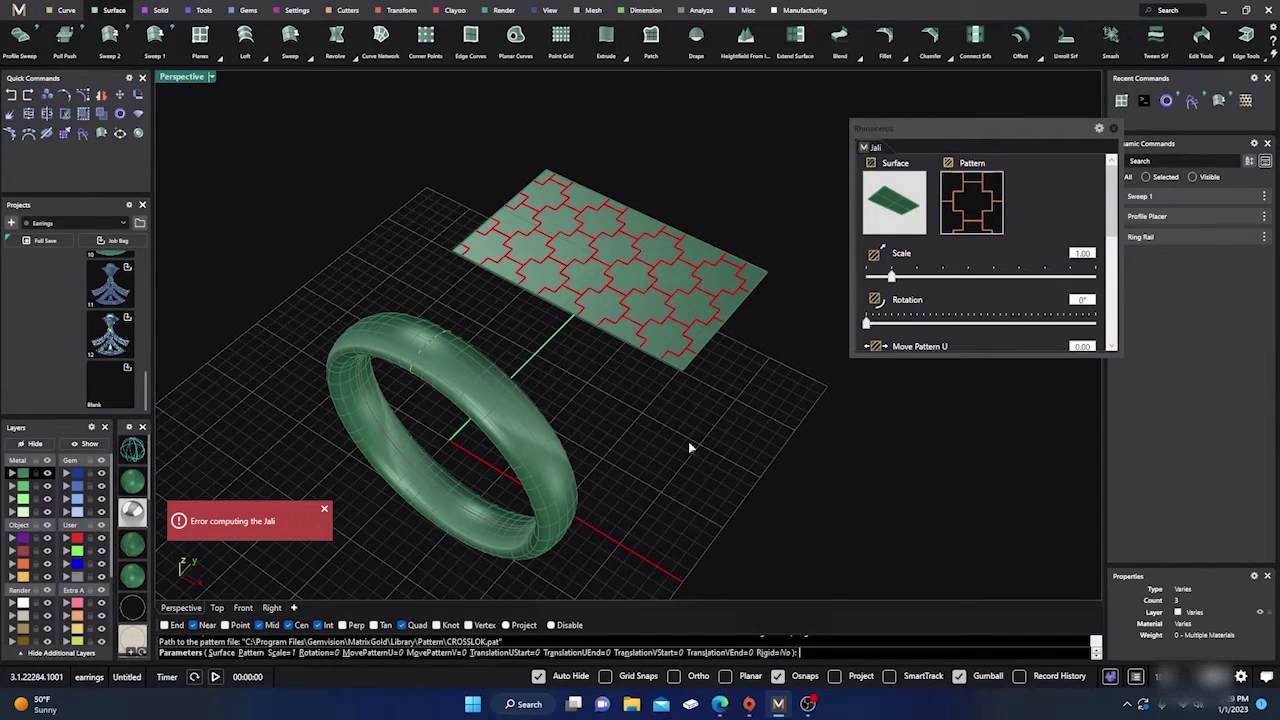
{"action": "scroll", "coordinate": [708, 478], "scroll_direction": "down", "scroll_amount": 2}
{"action": "scroll", "coordinate": [669, 491], "scroll_direction": "down", "scroll_amount": 1}
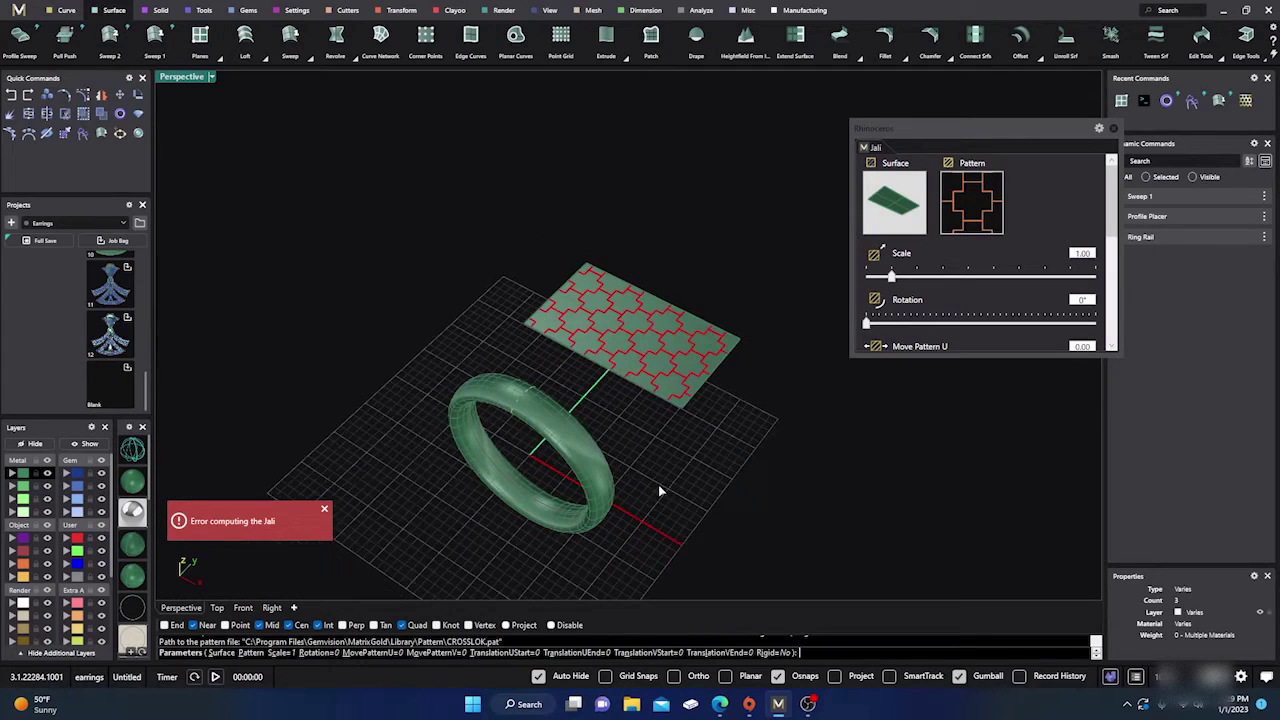
{"action": "right_click_drag", "start_coordinate": [658, 484], "coordinate": [703, 483]}
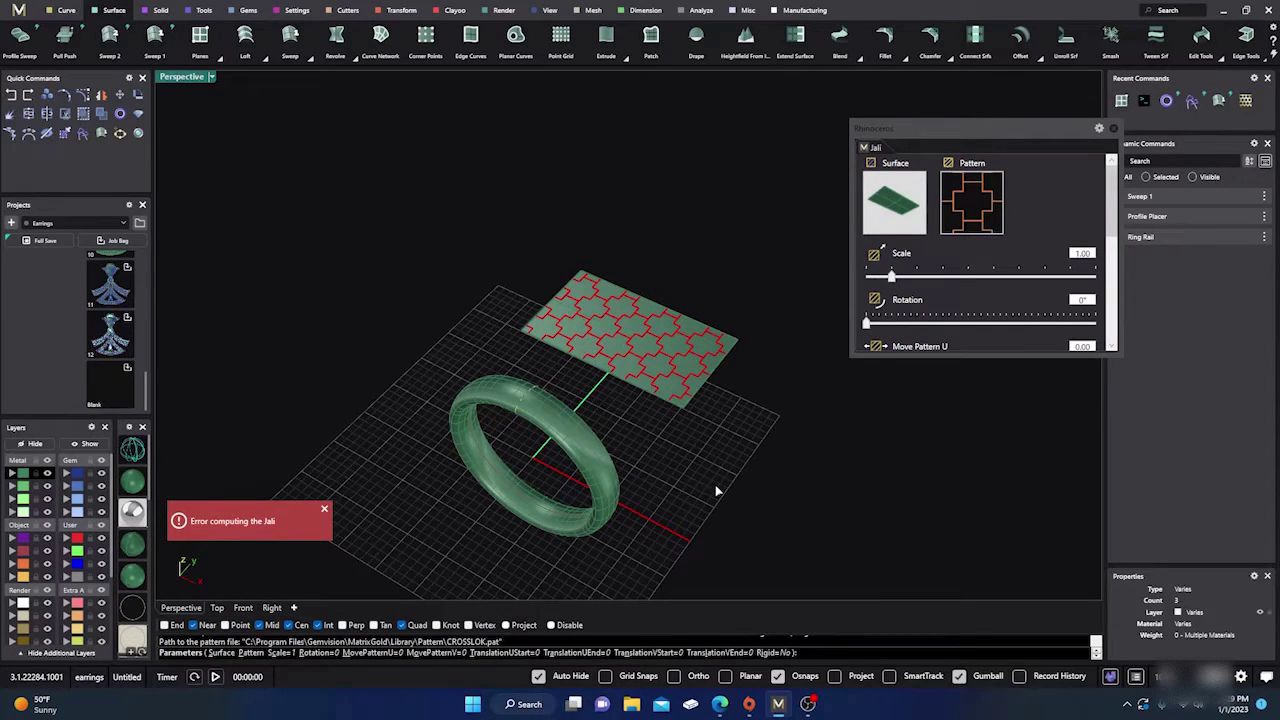
- Finish the CROSSLOK Jali and confirm the flat surface's cross-shaped curves form a 'group - Jali'
{"action": "key", "text": "Return"}
{"action": "scroll", "coordinate": [665, 380], "scroll_direction": "up", "scroll_amount": 1}
{"action": "scroll", "coordinate": [658, 351], "scroll_direction": "up", "scroll_amount": 3}
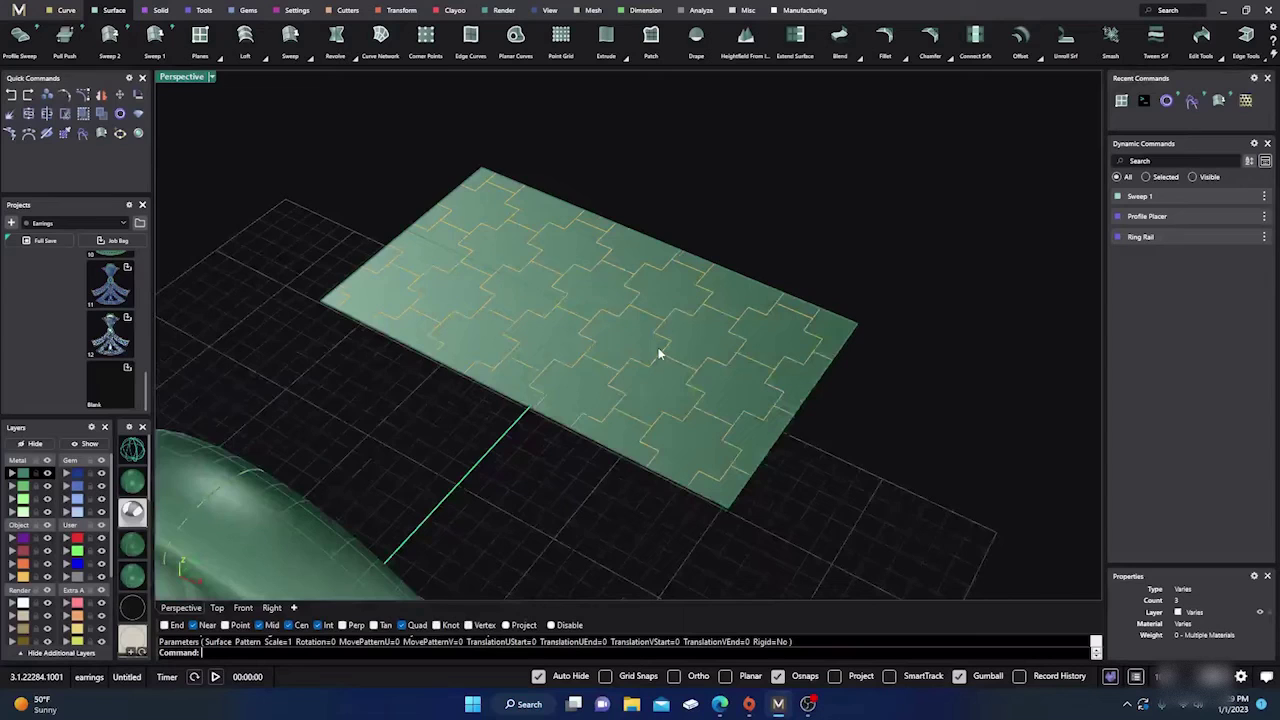
{"action": "left_click", "coordinate": [660, 362]}
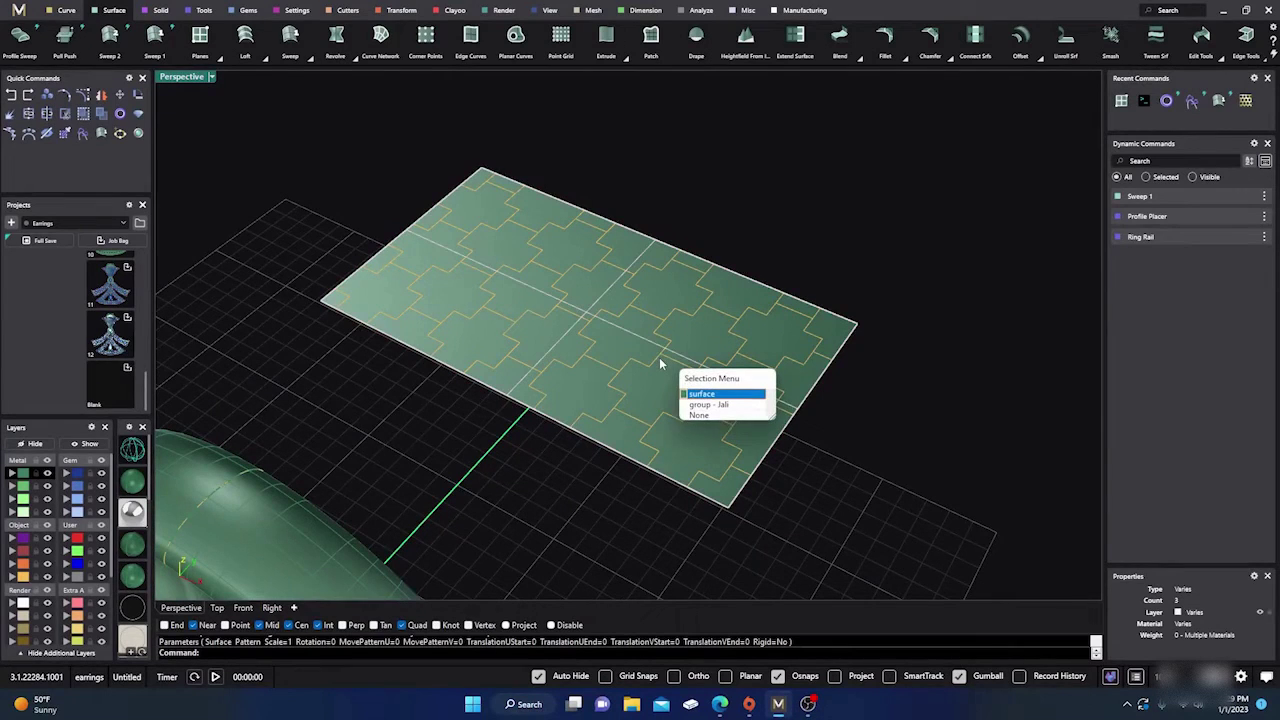
{"action": "left_click", "coordinate": [706, 404]}
{"action": "key", "text": "Escape"}
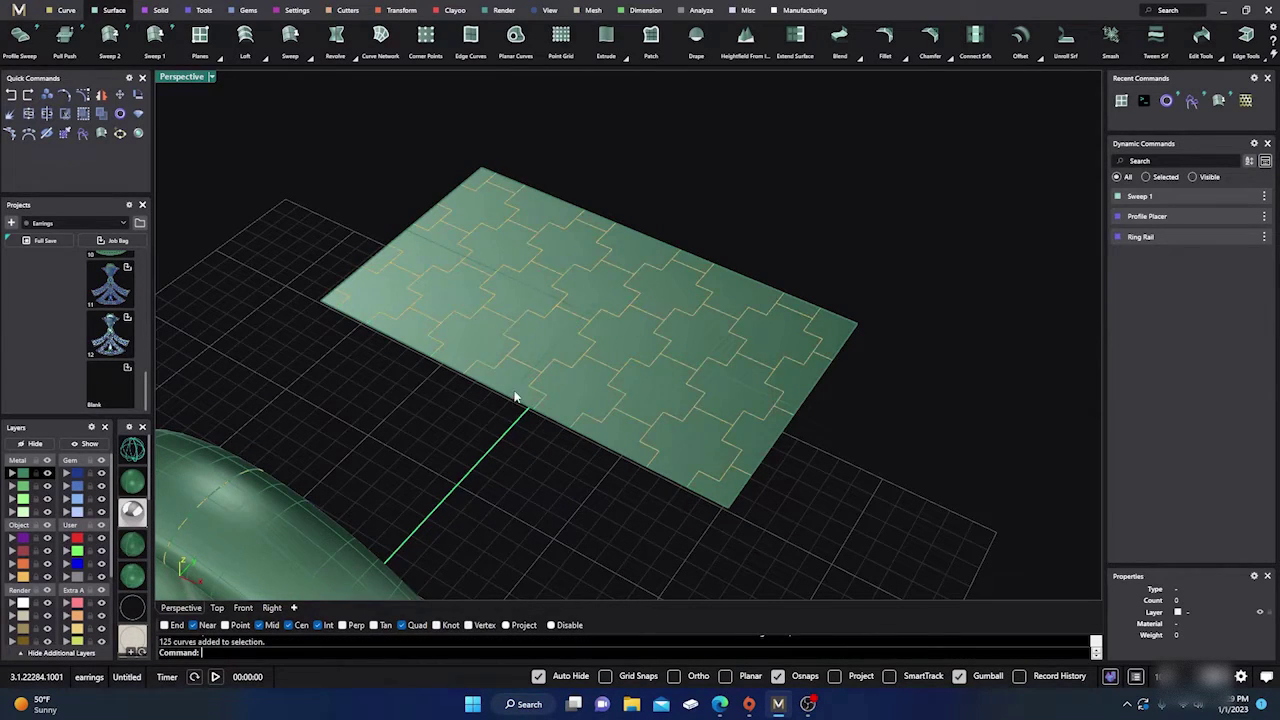
{"action": "scroll", "coordinate": [520, 395], "scroll_direction": "down", "scroll_amount": 6}
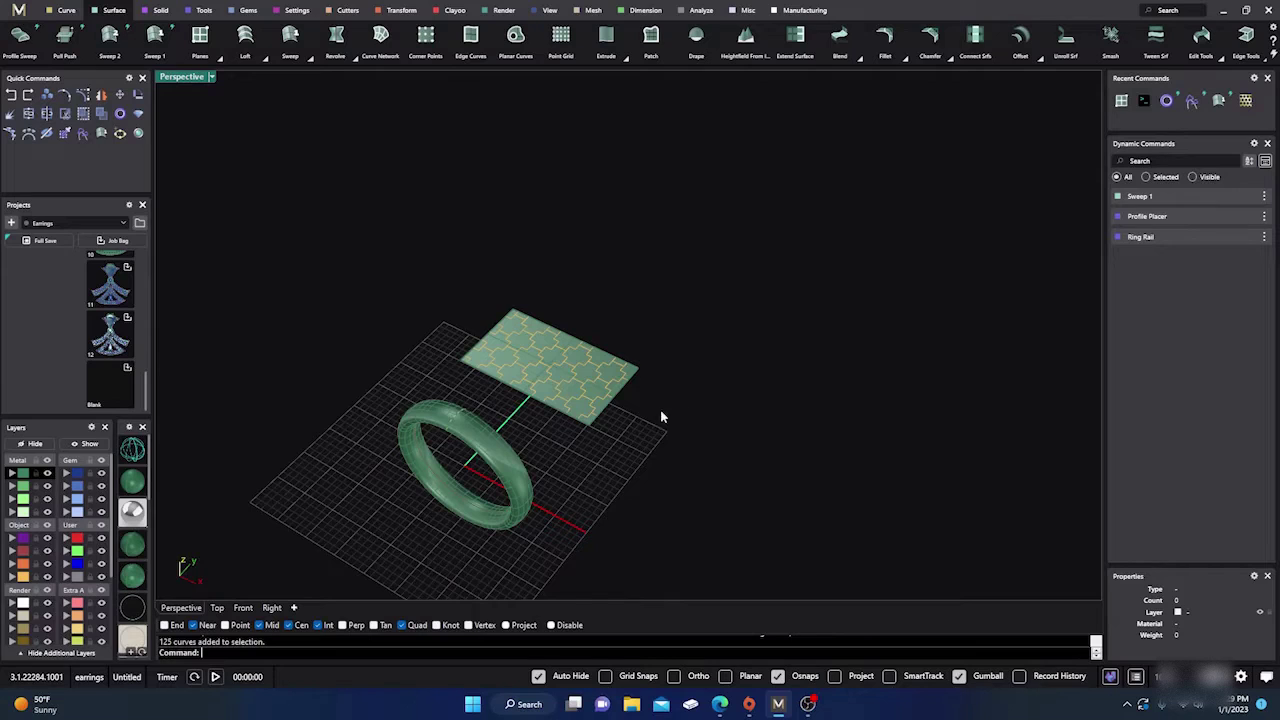
{"action": "scroll", "coordinate": [629, 465], "scroll_direction": "down", "scroll_amount": 2}
{"action": "scroll", "coordinate": [538, 512], "scroll_direction": "up", "scroll_amount": 3}
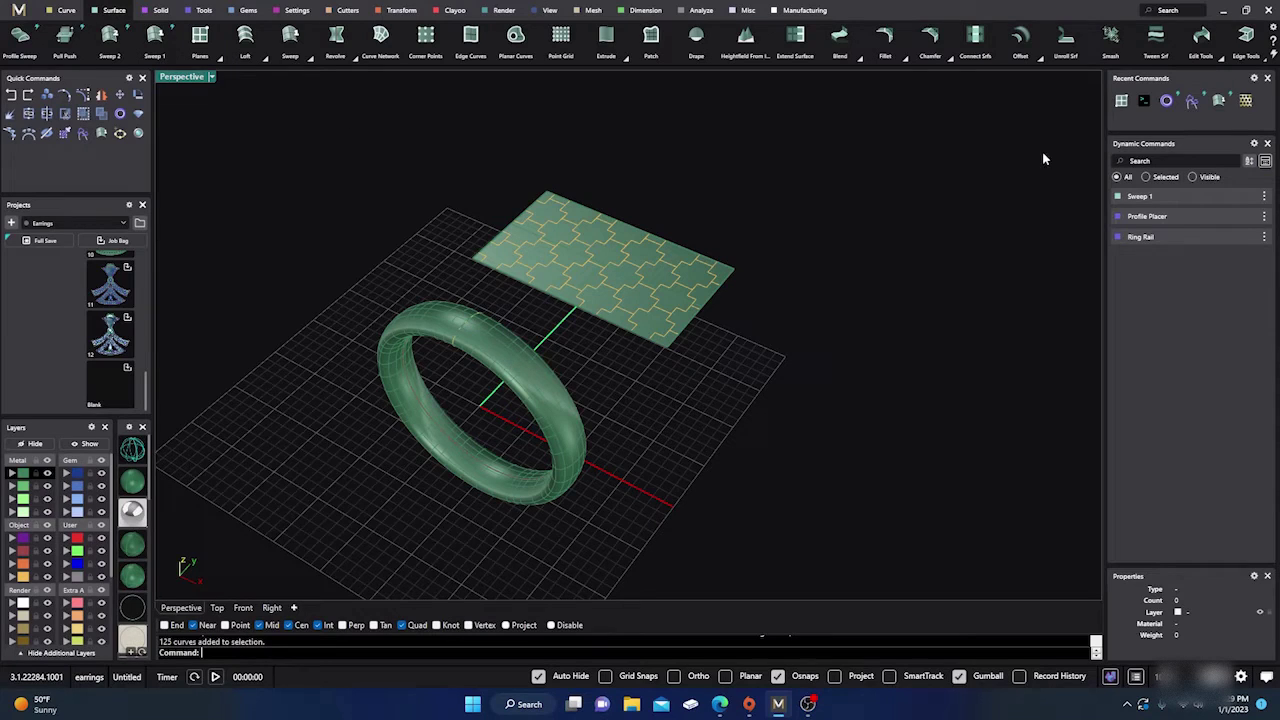
{"action": "left_click", "coordinate": [1245, 101]}
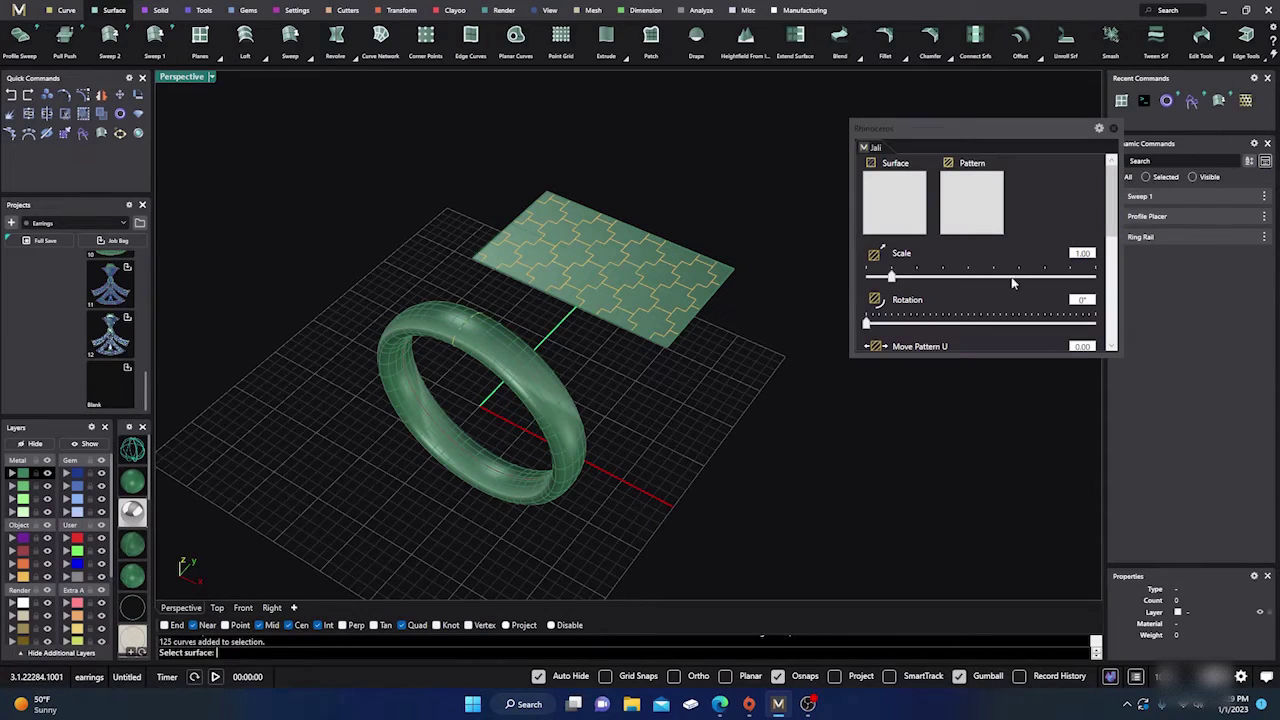
{"action": "left_click", "coordinate": [556, 424]}
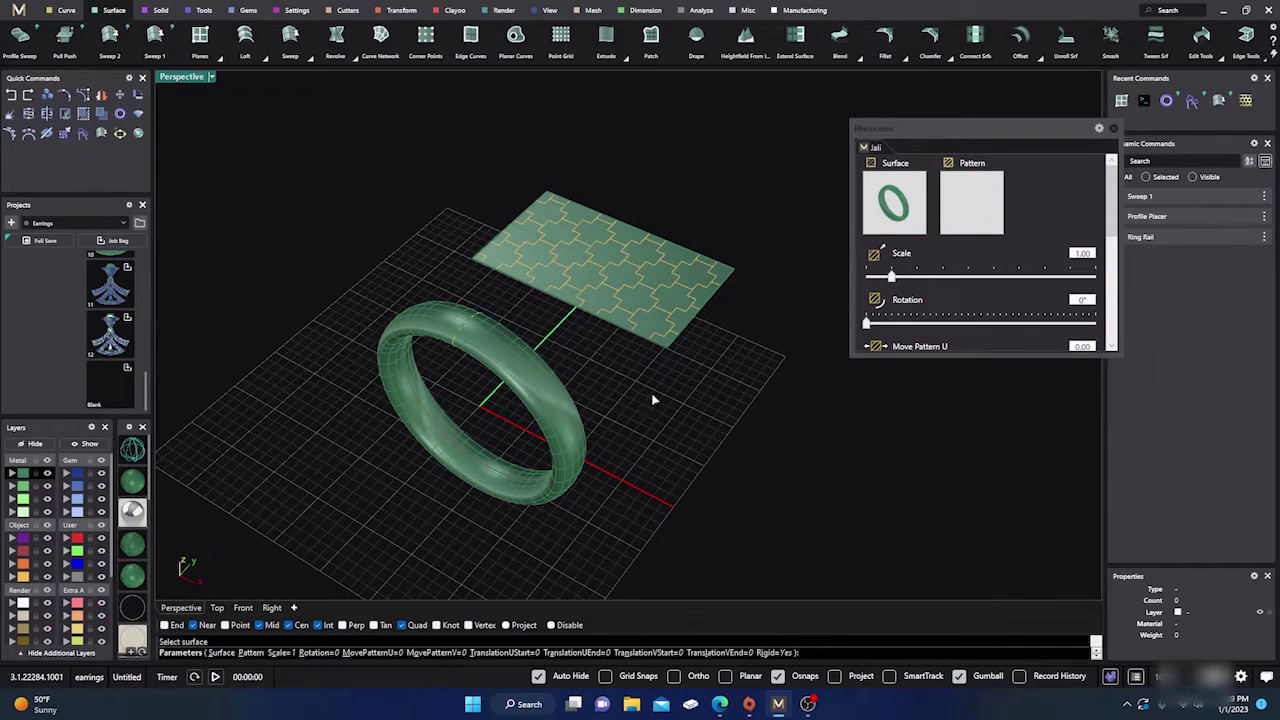
{"action": "left_click", "coordinate": [985, 226]}
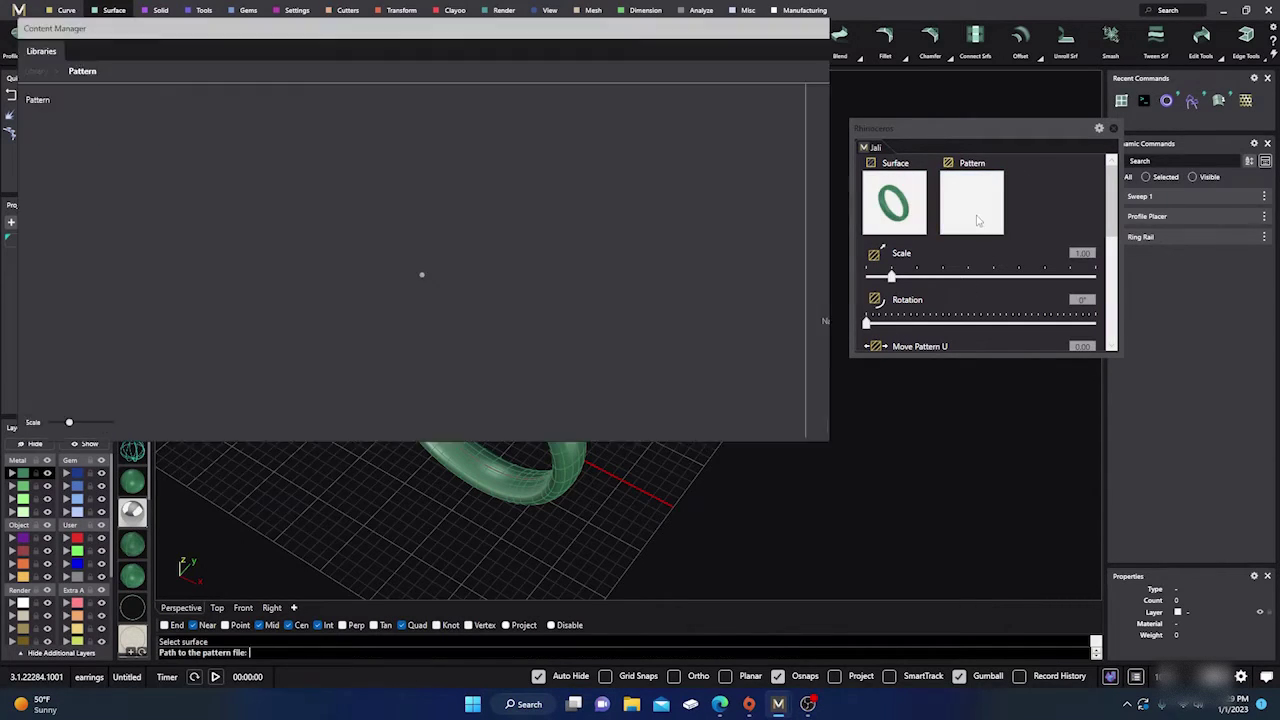
{"action": "left_click", "coordinate": [605, 448]}
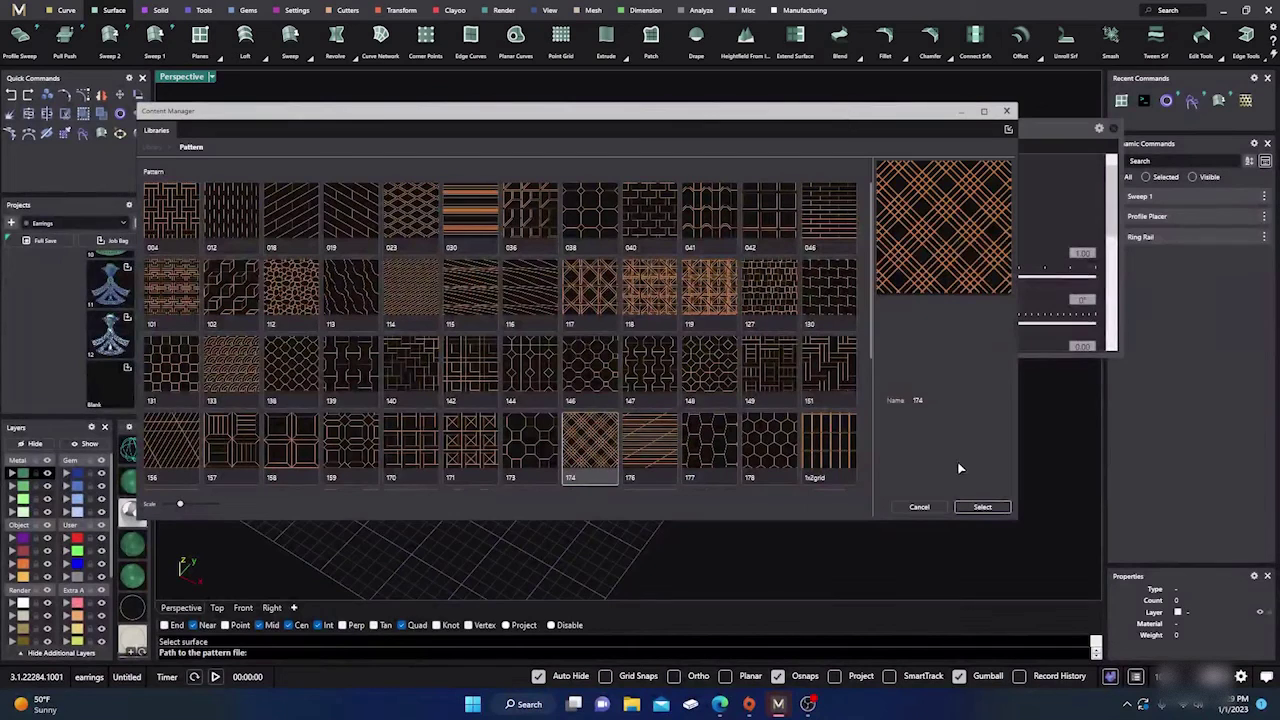
{"action": "left_click", "coordinate": [982, 506]}
{"action": "left_click", "coordinate": [1006, 111]}
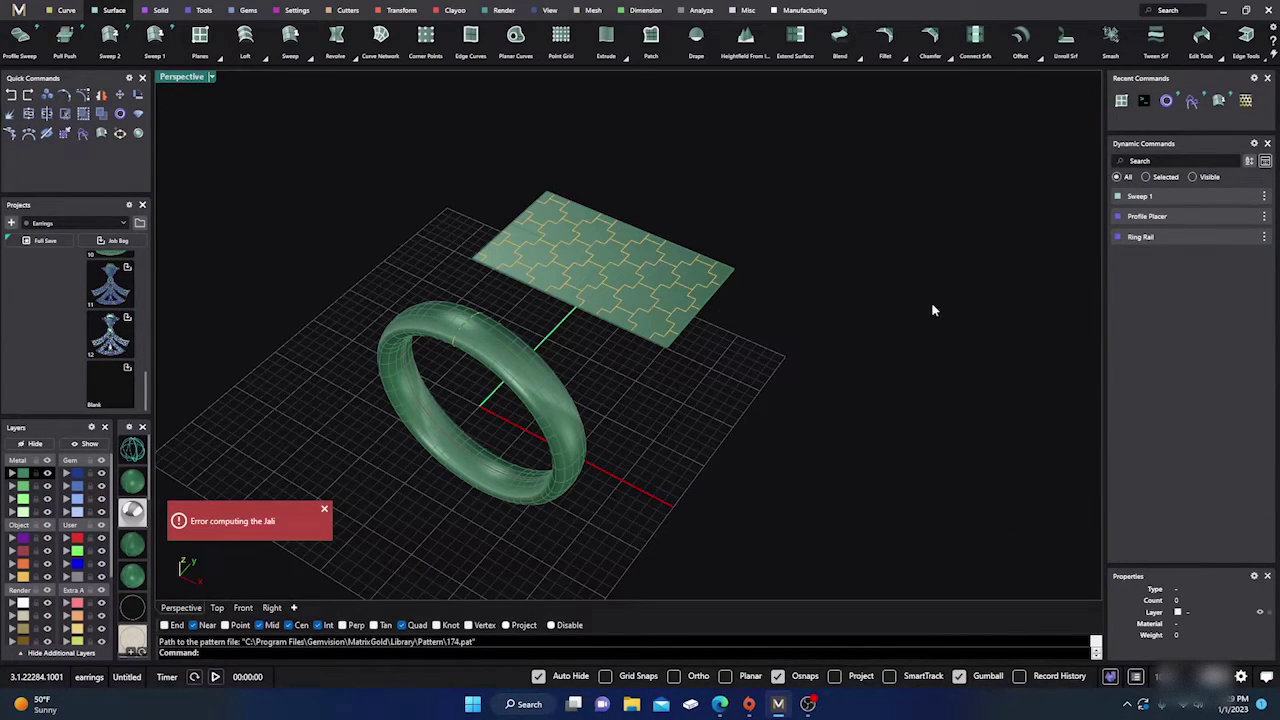
- Start Jali on the ring band with the Rigid option set to No
{"action": "left_click", "coordinate": [1245, 102]}
{"action": "left_click", "coordinate": [575, 425]}
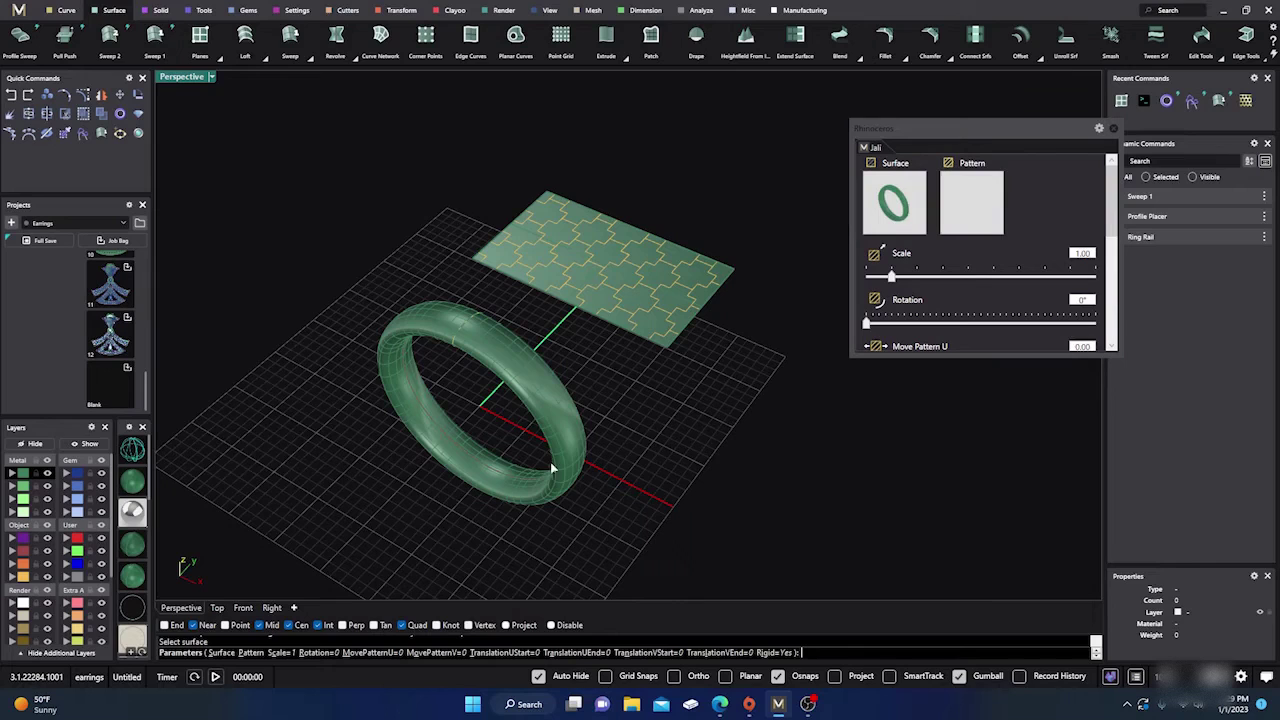
{"action": "left_click", "coordinate": [776, 654]}
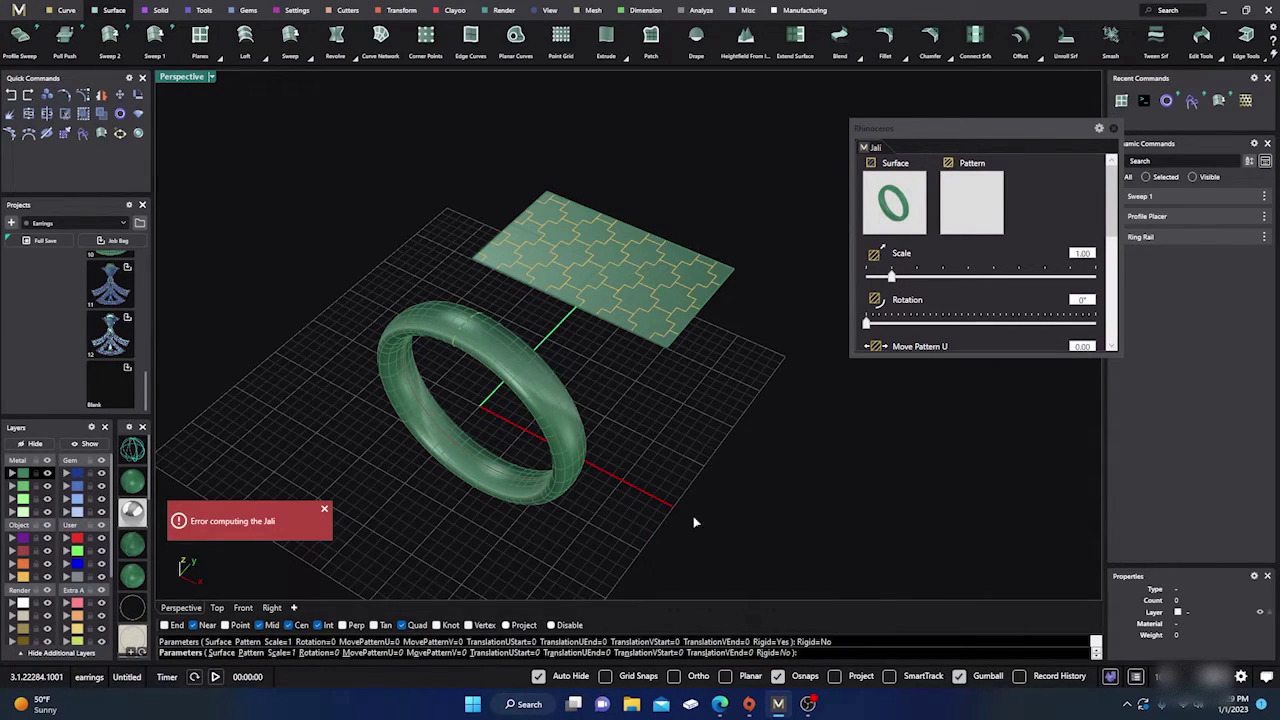
- Apply lattice pattern 170 from the pattern library to the ring band at scale 1.00
{"action": "left_click", "coordinate": [962, 212]}
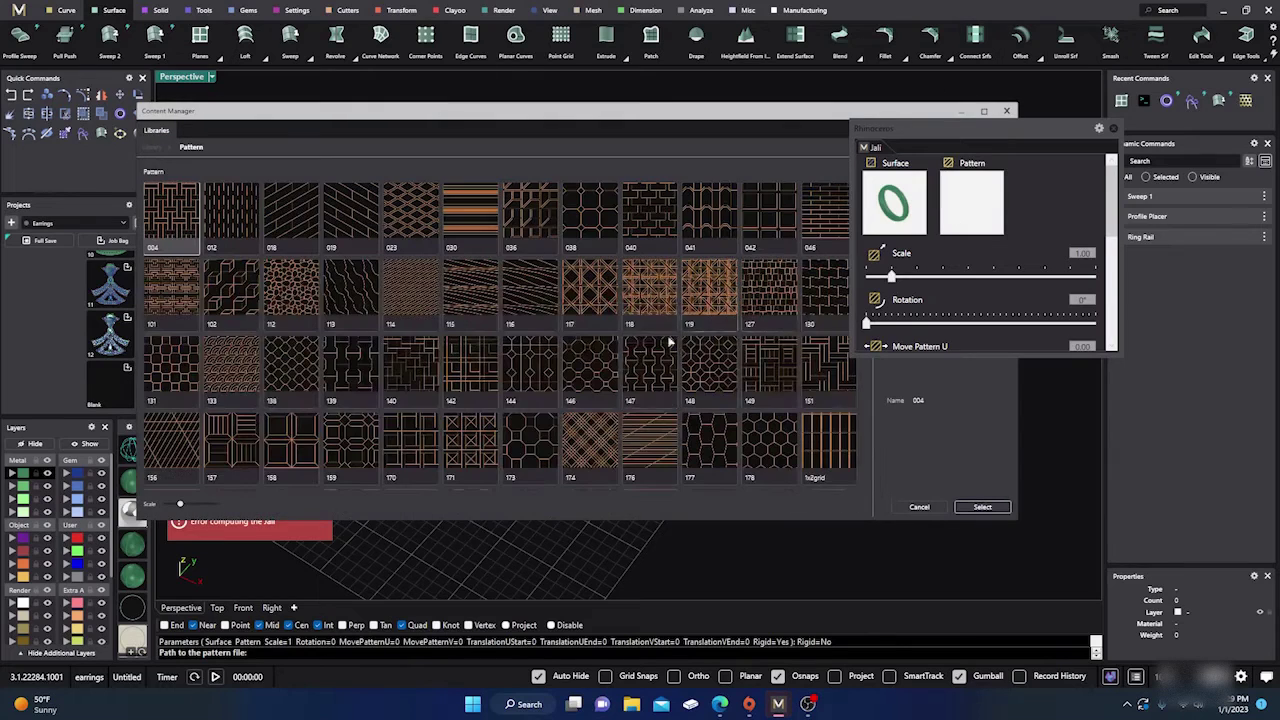
{"action": "left_click", "coordinate": [460, 448]}
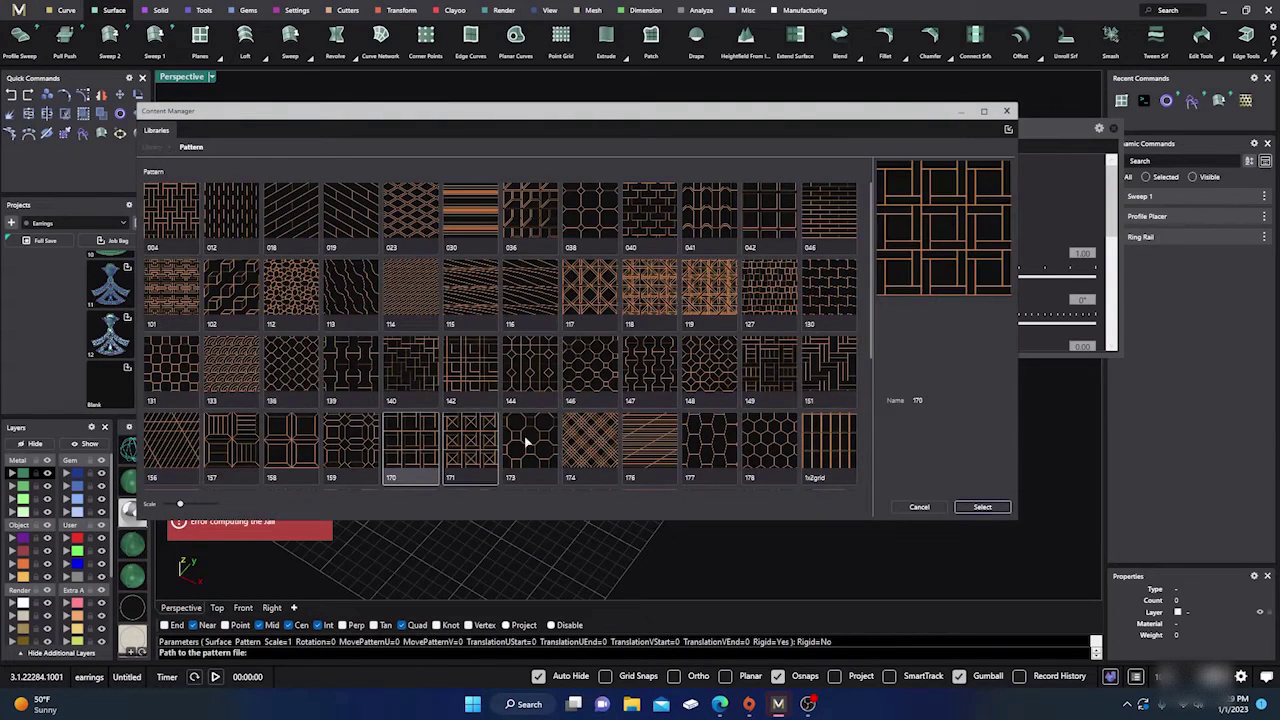
{"action": "left_click", "coordinate": [980, 507]}
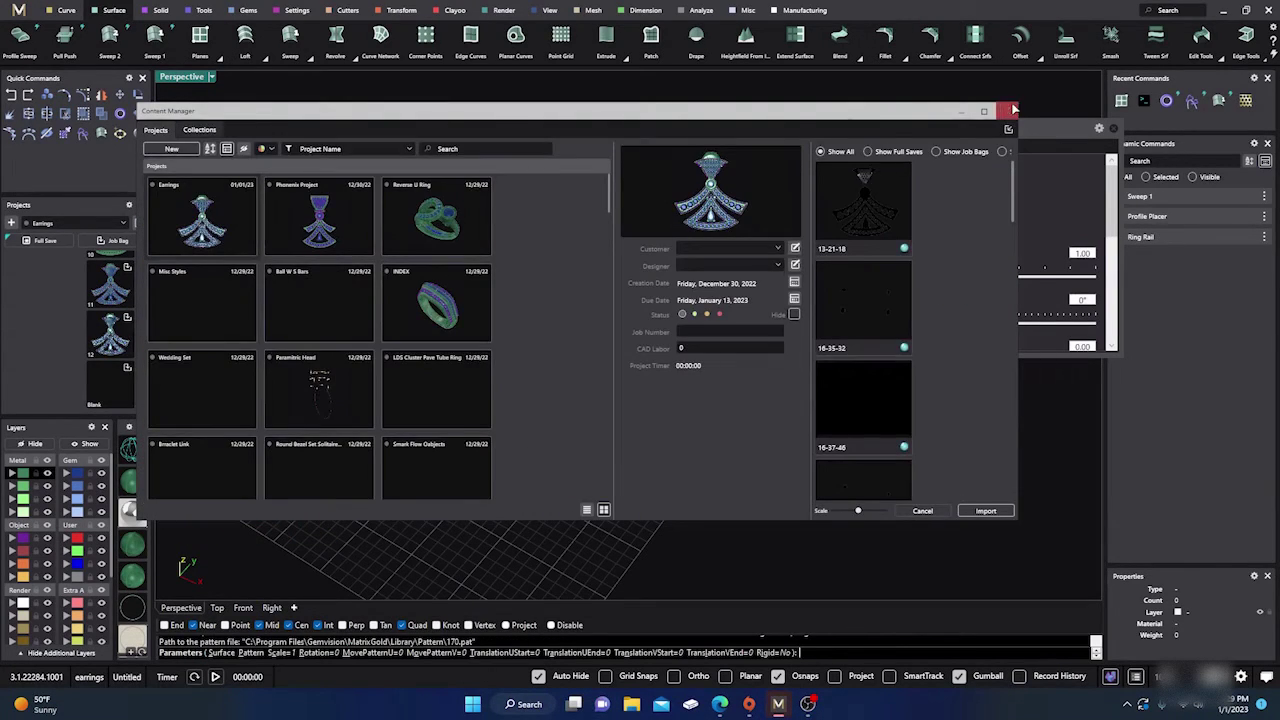
{"action": "right_click_drag", "start_coordinate": [677, 420], "coordinate": [638, 476]}
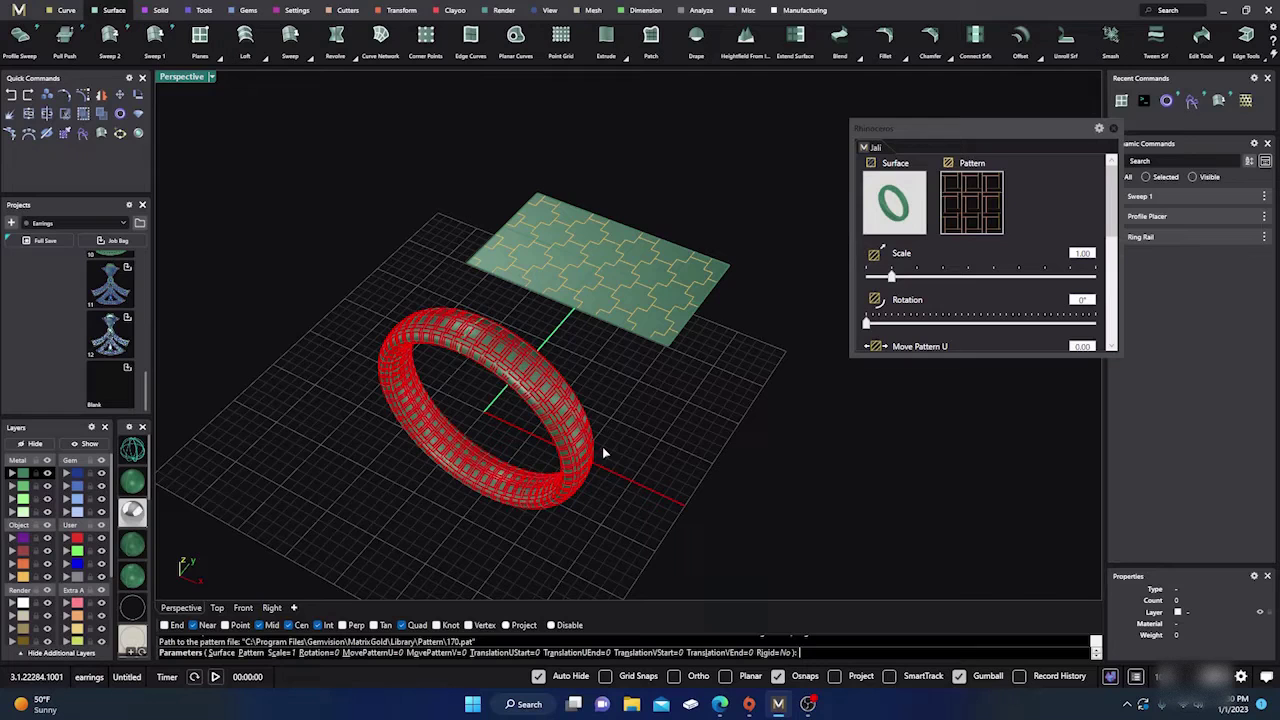
{"action": "scroll", "coordinate": [507, 416], "scroll_direction": "up", "scroll_amount": 3}
{"action": "scroll", "coordinate": [508, 433], "scroll_direction": "down", "scroll_amount": 4}
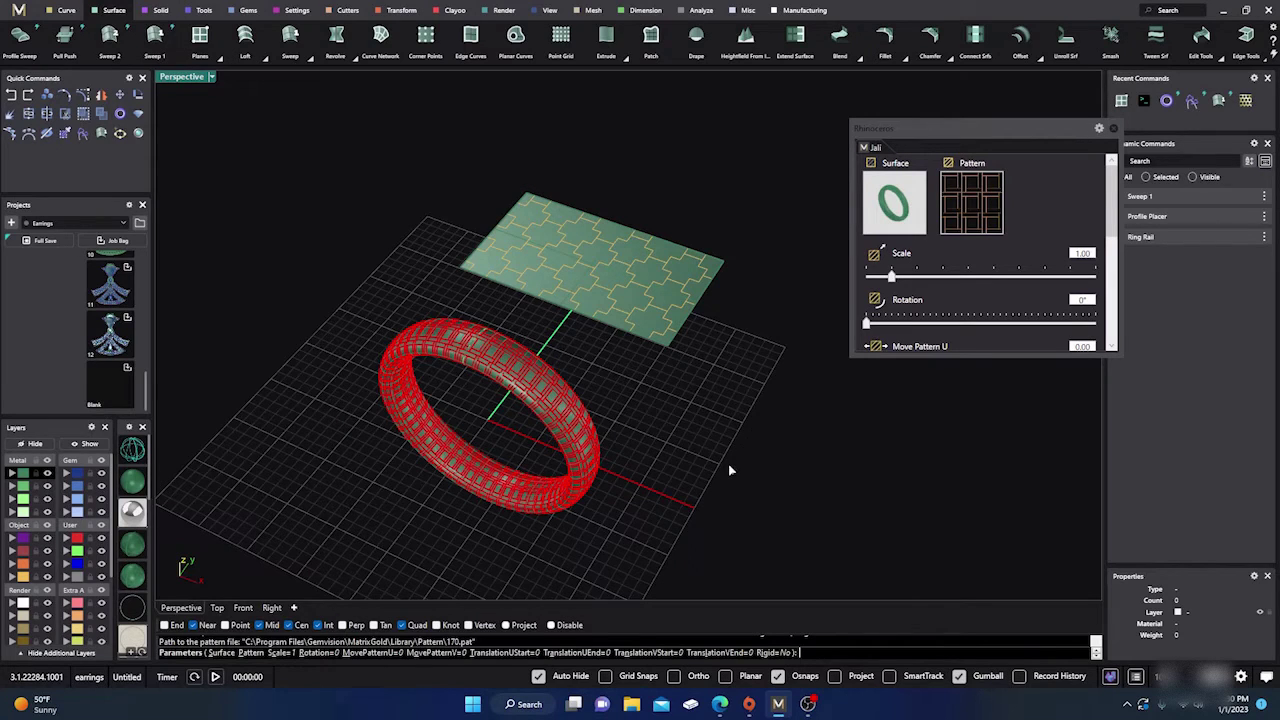
{"action": "scroll", "coordinate": [728, 478], "scroll_direction": "up", "scroll_amount": 2}
{"action": "scroll", "coordinate": [571, 445], "scroll_direction": "up", "scroll_amount": 2}
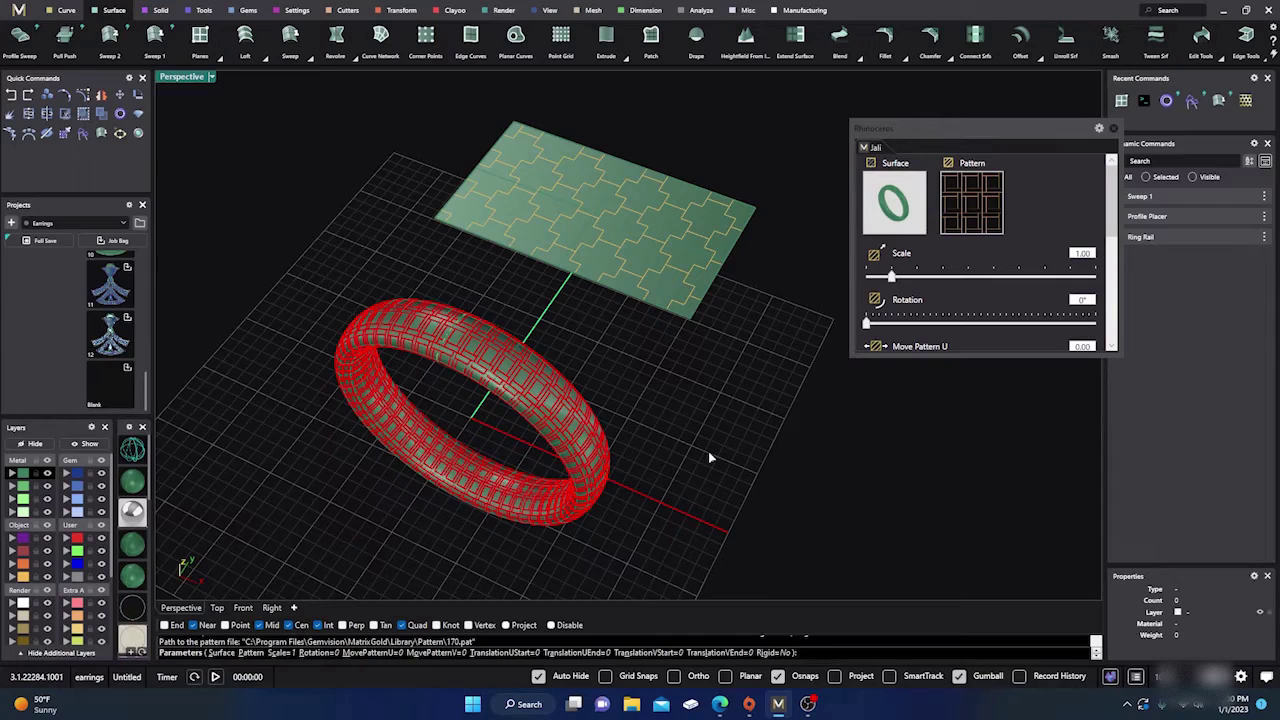
{"action": "mouse_move", "coordinate": [677, 461]}
{"action": "right_mouse_down"}
{"action": "mouse_move", "coordinate": [677, 474]}
{"action": "mouse_move", "coordinate": [688, 460]}
{"action": "right_mouse_up"}
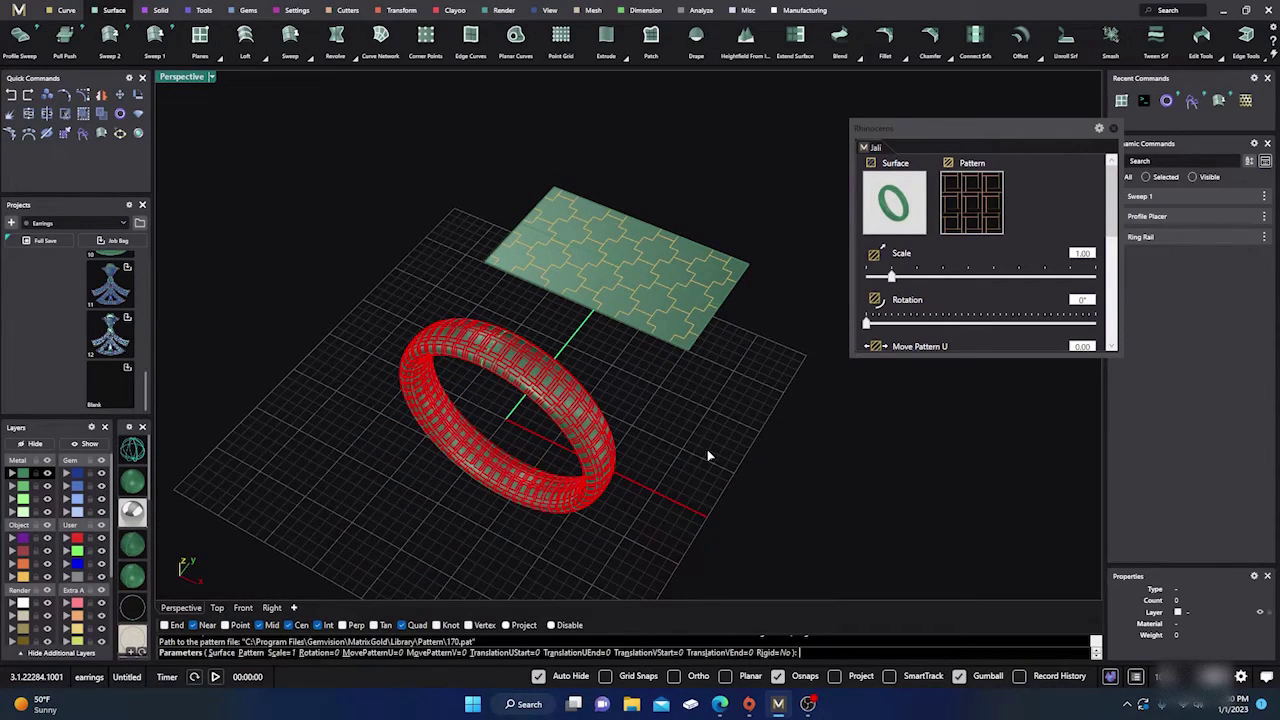